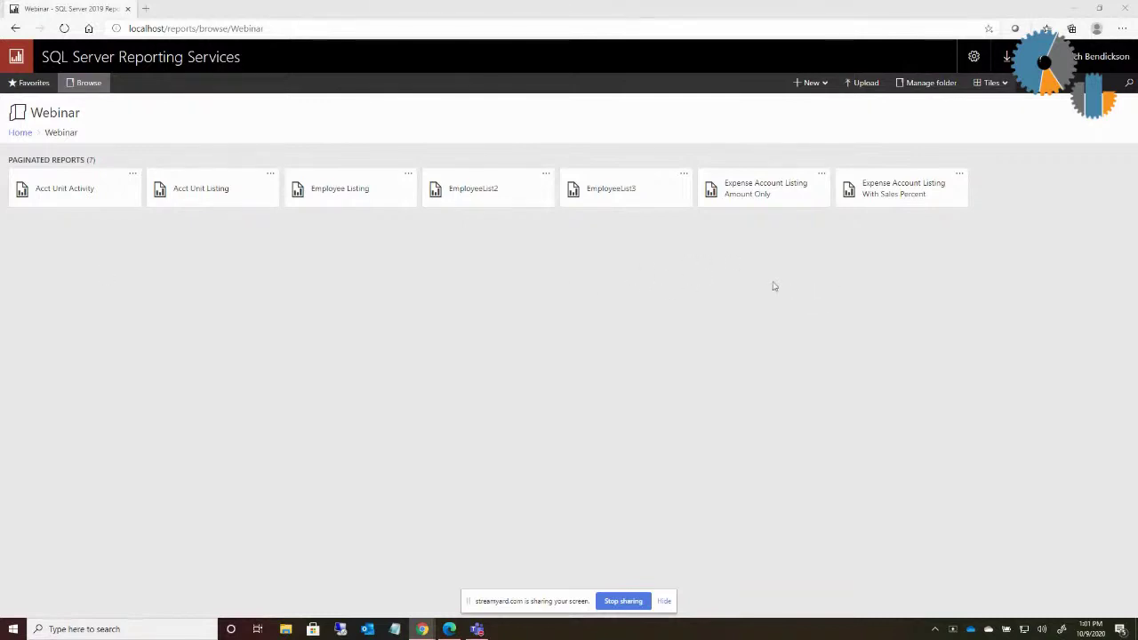
View the Amount Only expense listing for FY 2008 period 3, then go back to the Webinar folder.
click(786, 195)
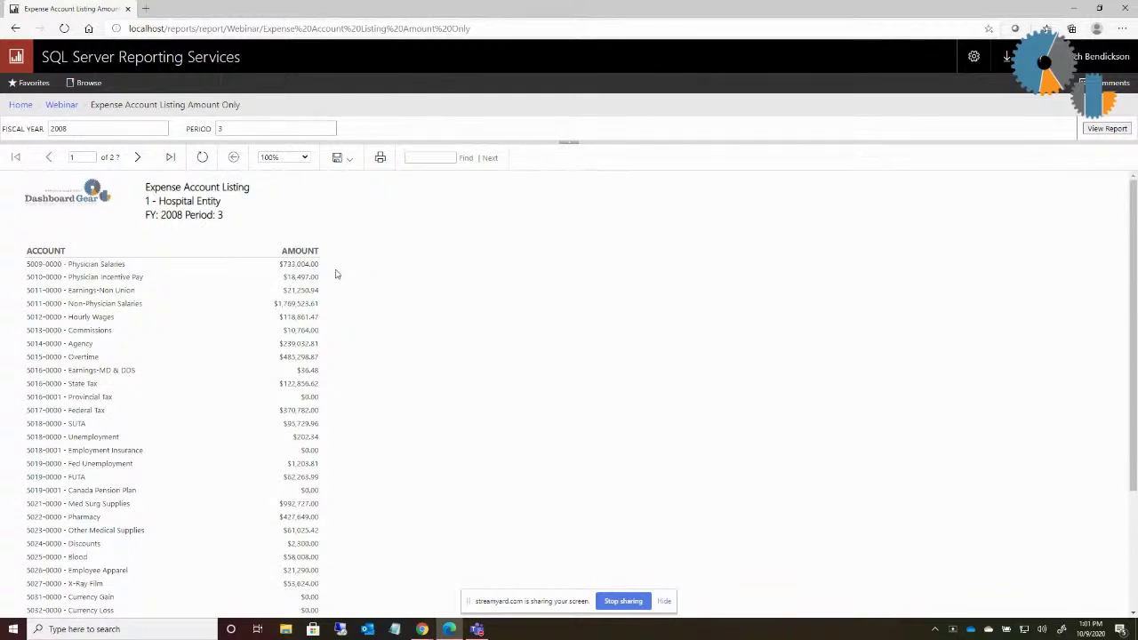
click(62, 104)
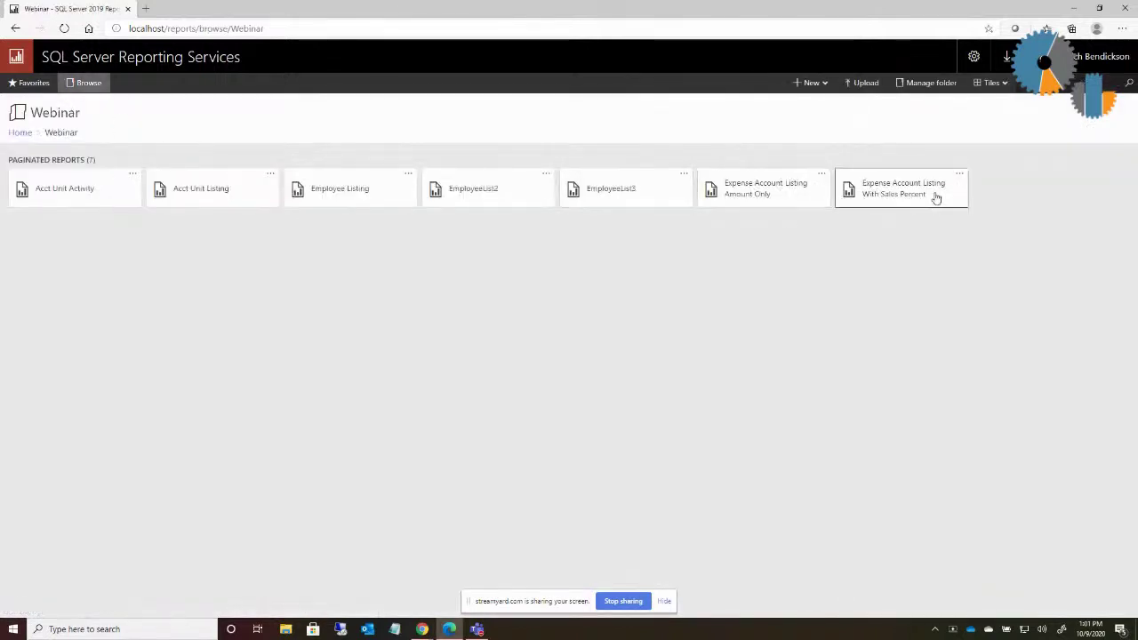
Inspect the With Sales Percent report's Total Sales line and percent column, then return to Webinar.
click(921, 197)
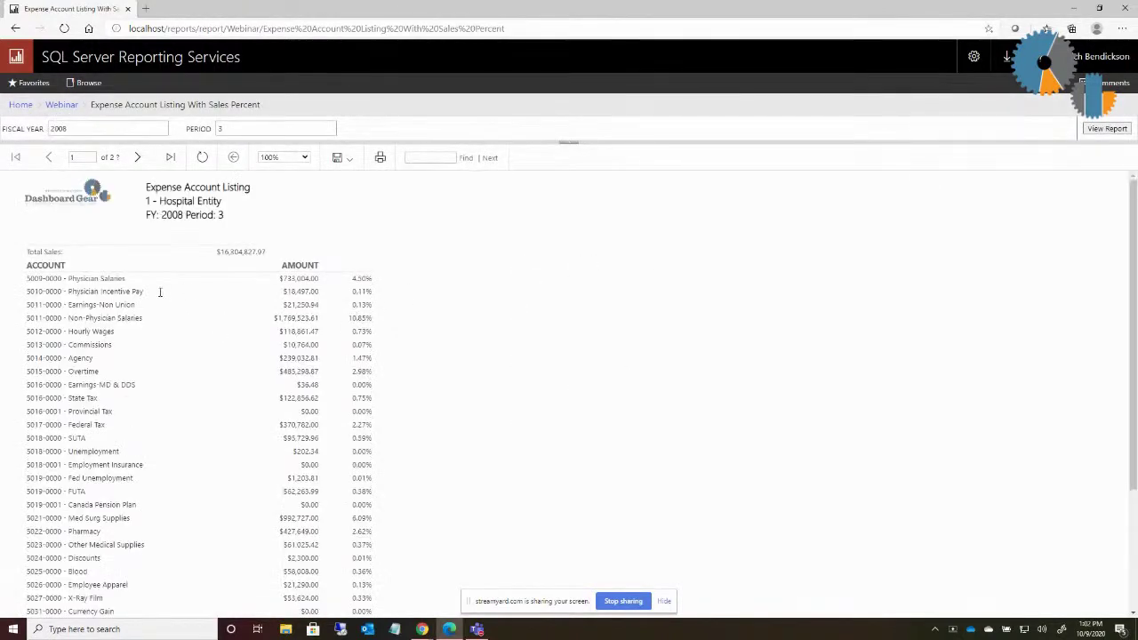
click(291, 290)
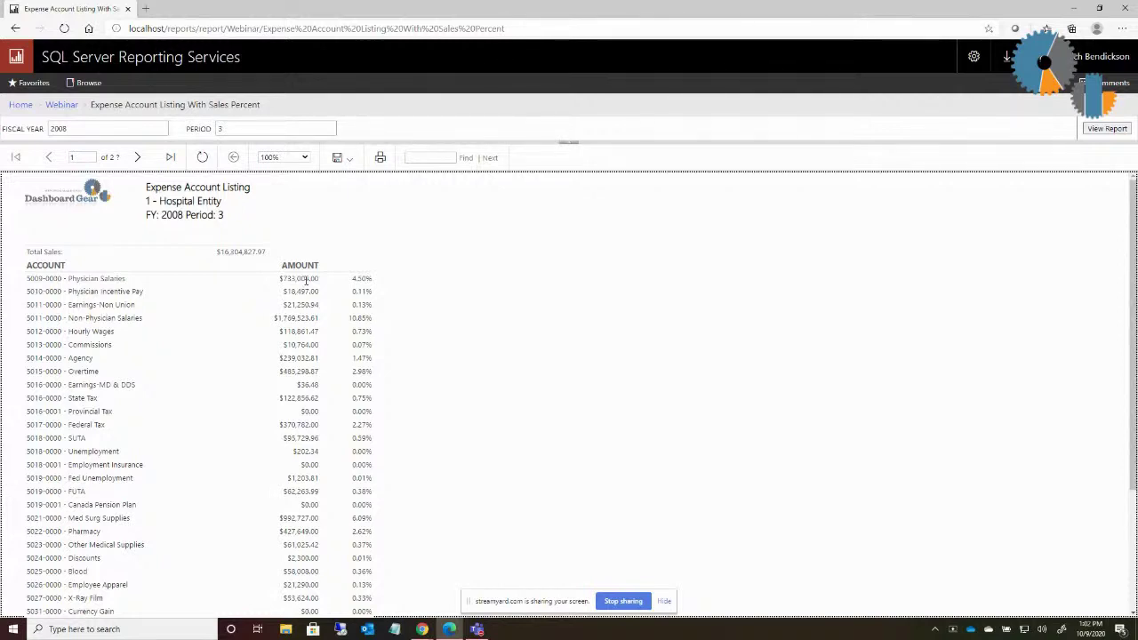
click(61, 105)
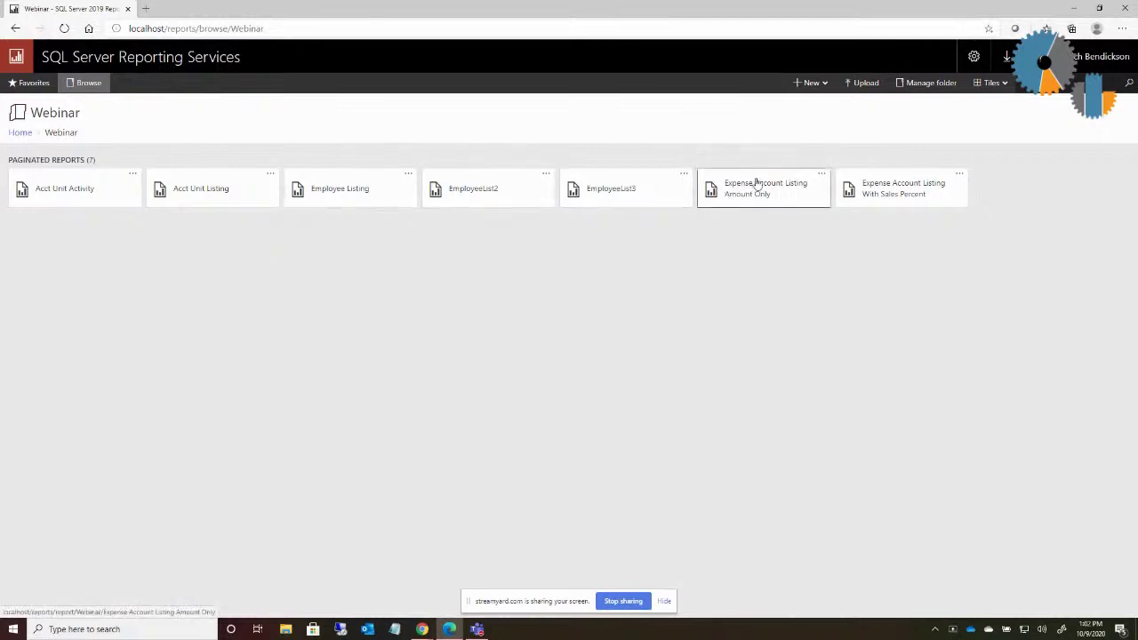
Launch Report Builder on the Amount Only report from its tile's Edit in Report Builder option.
click(821, 177)
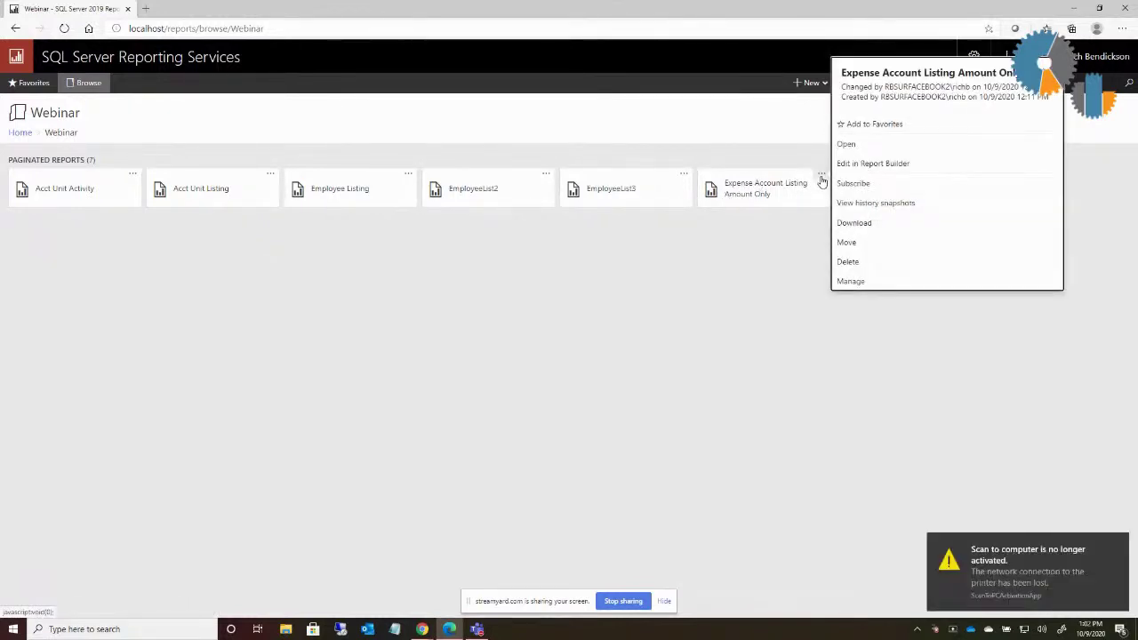
click(872, 163)
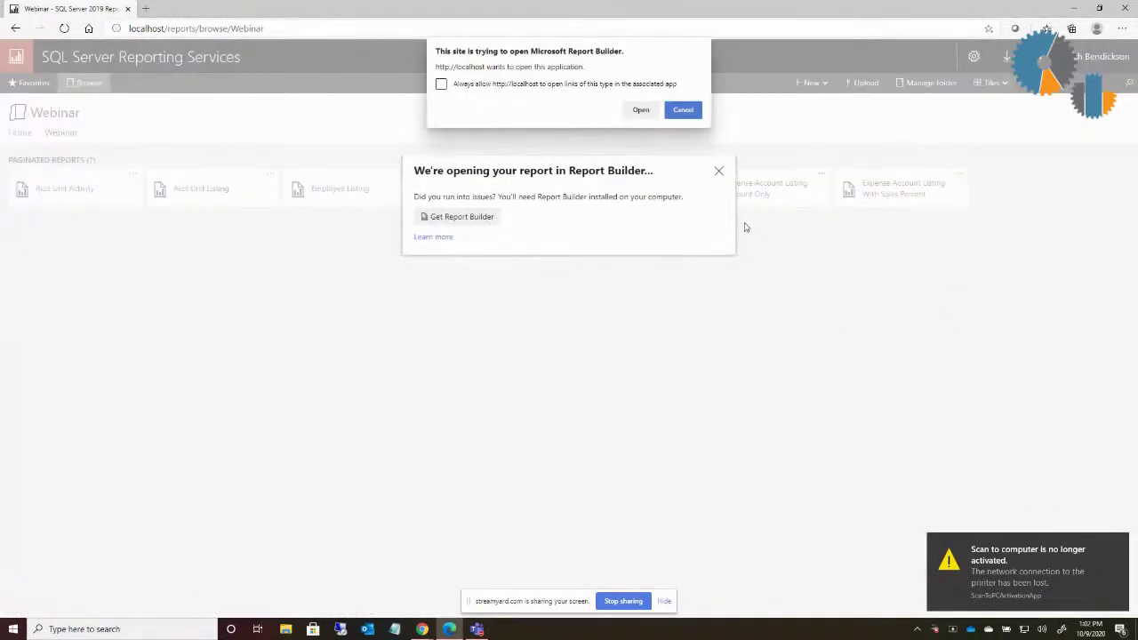
click(648, 112)
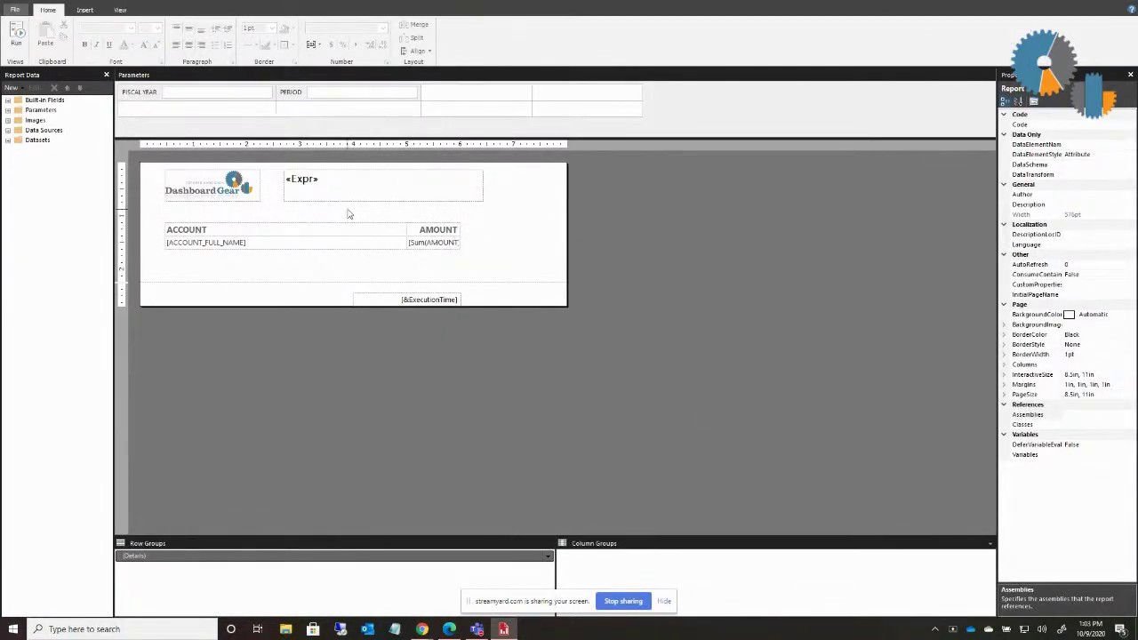
Expand Datasets to reveal DataSet1's fields and start a new dataset, DataSet2.
click(8, 141)
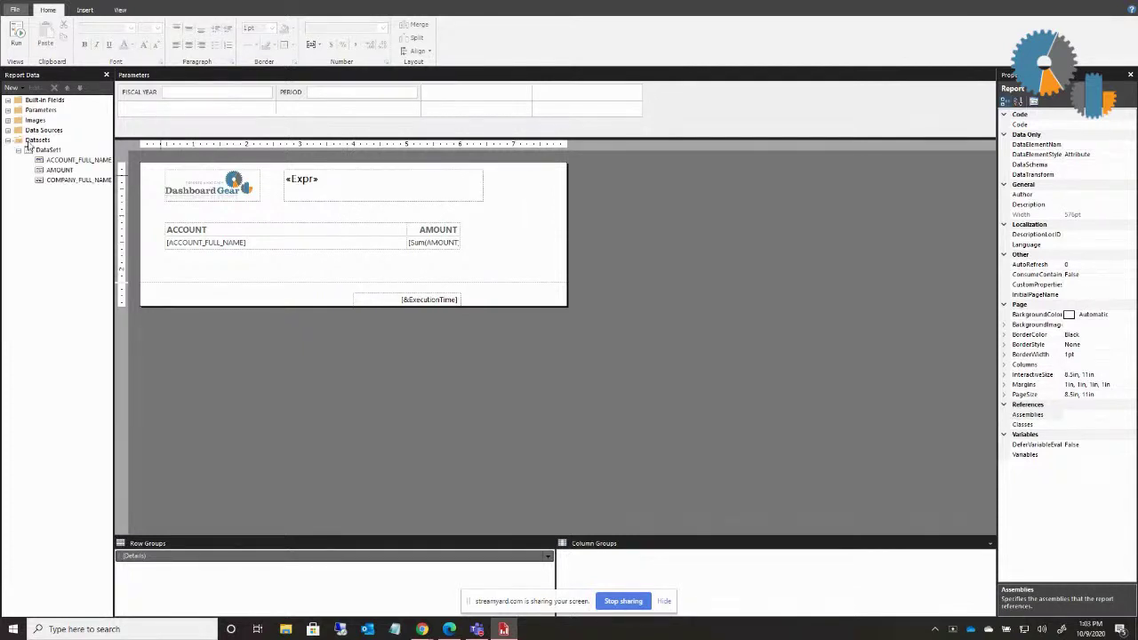
click(33, 141)
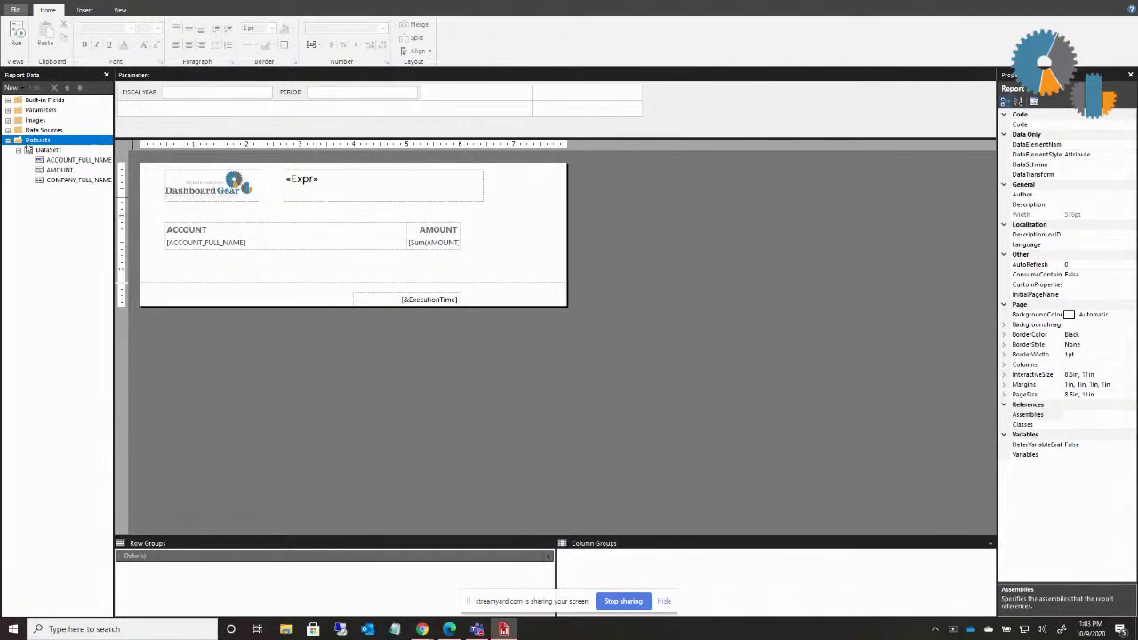
click(47, 149)
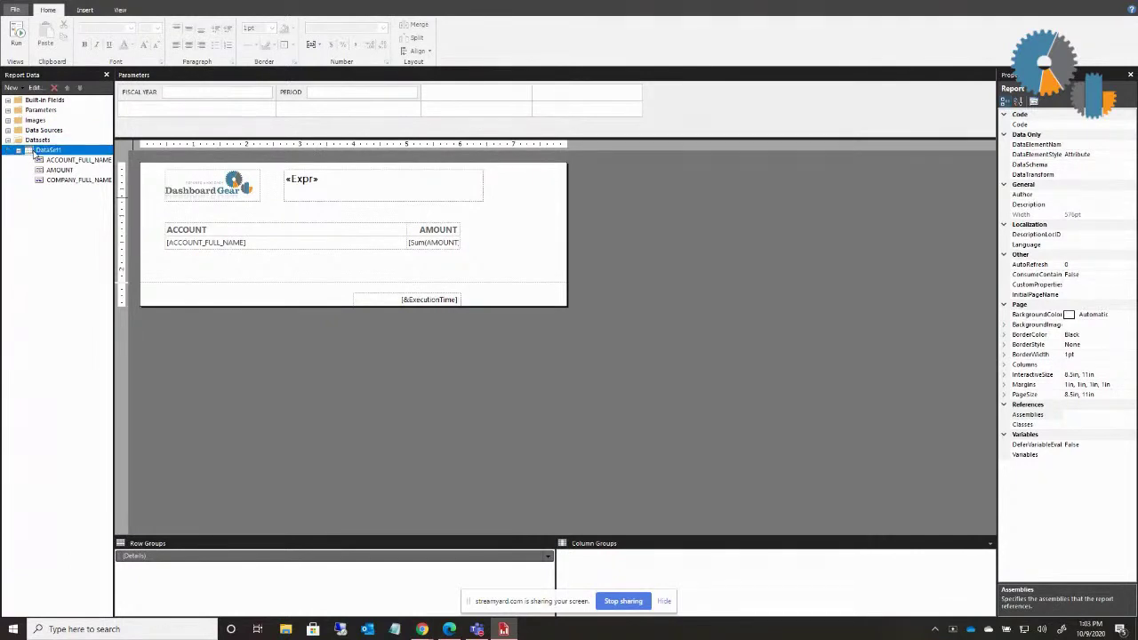
right_click(53, 143)
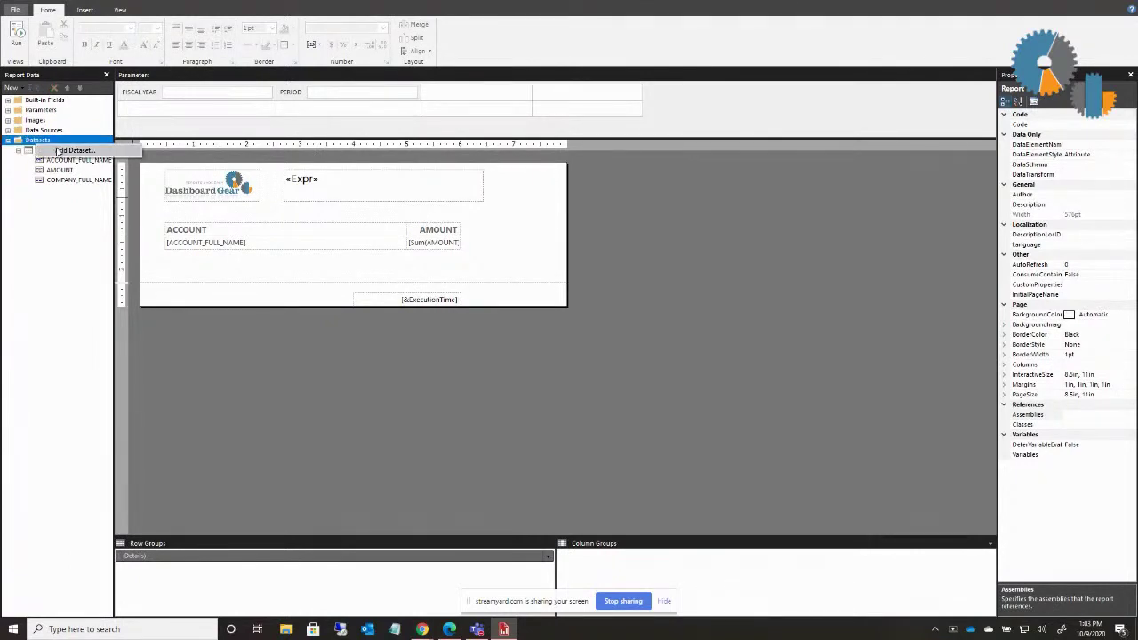
click(58, 151)
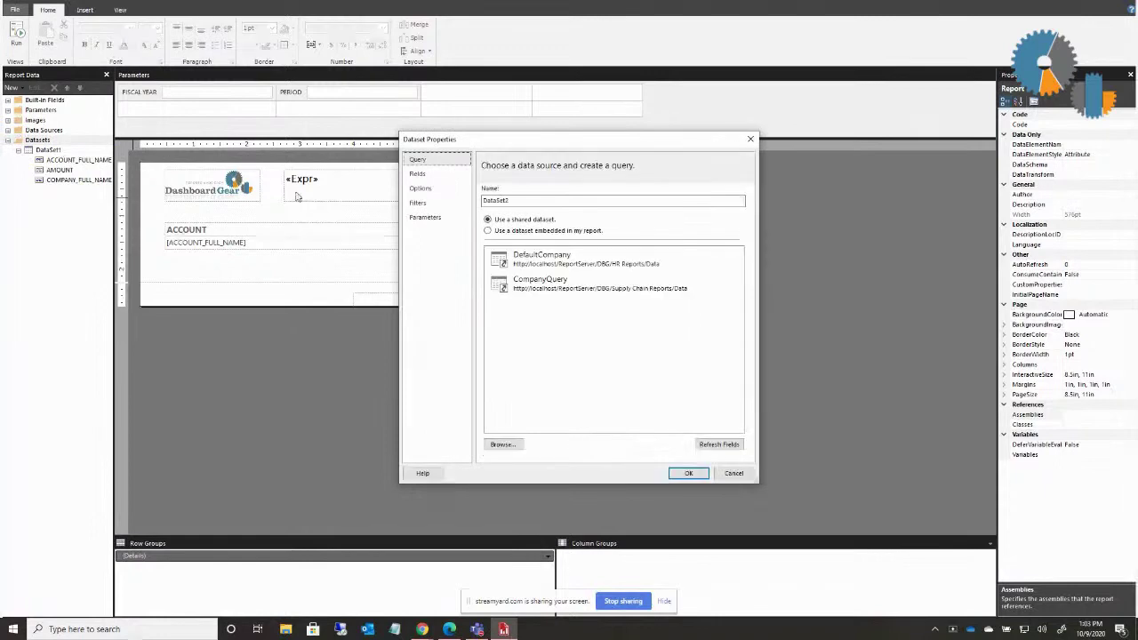
Make an embedded dataset named Sales using the DBG_FIN data source and open its Query Designer.
click(550, 231)
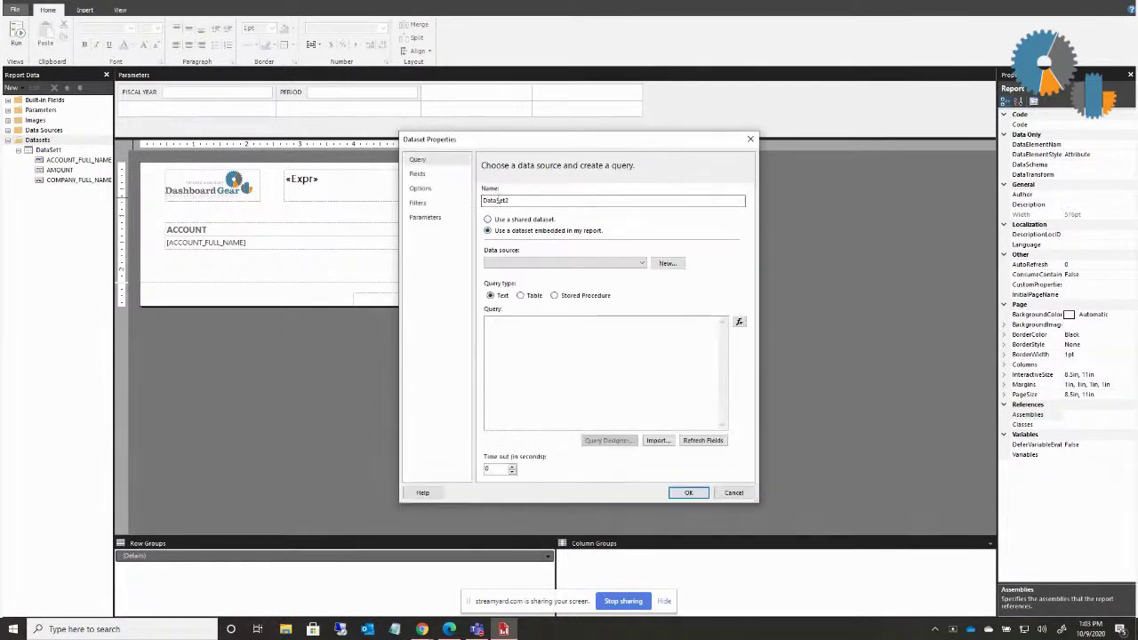
text(Sales)
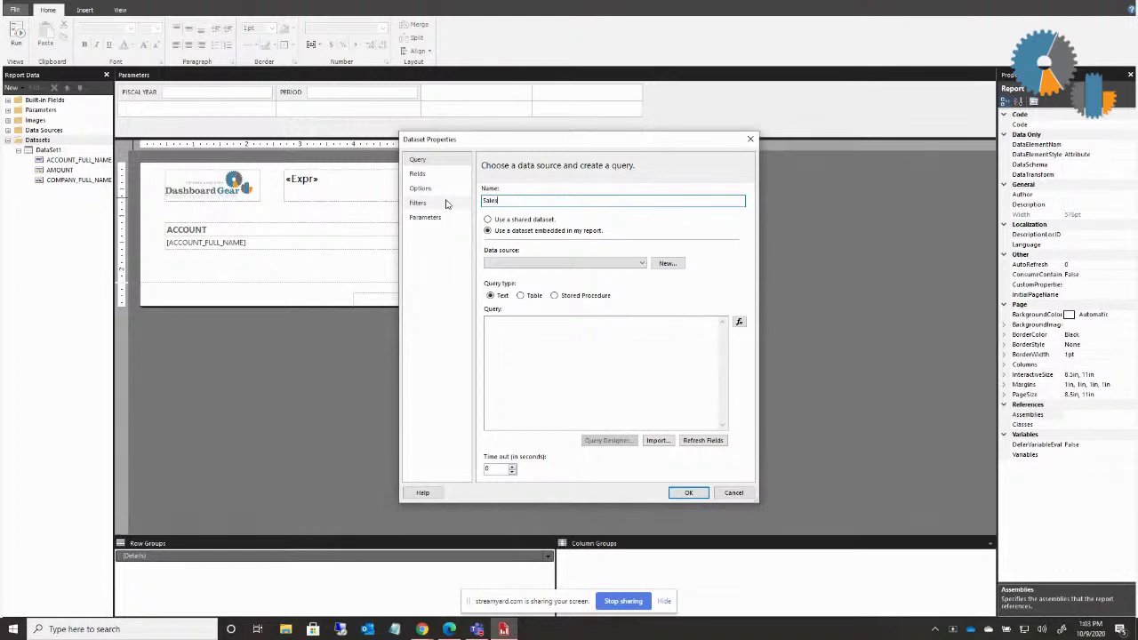
click(642, 263)
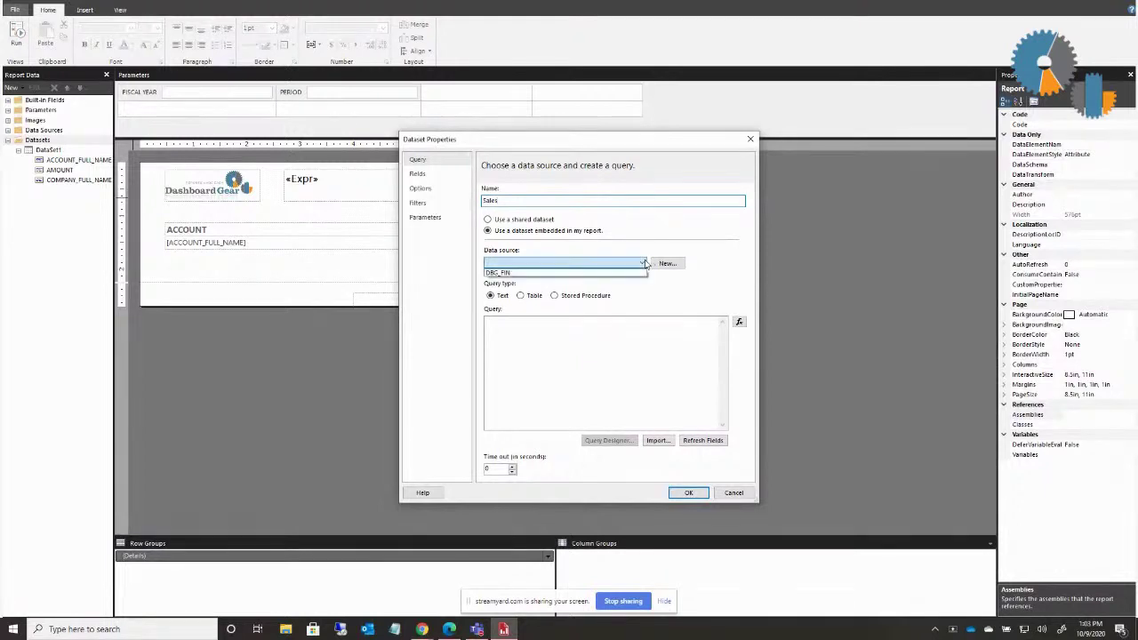
click(593, 275)
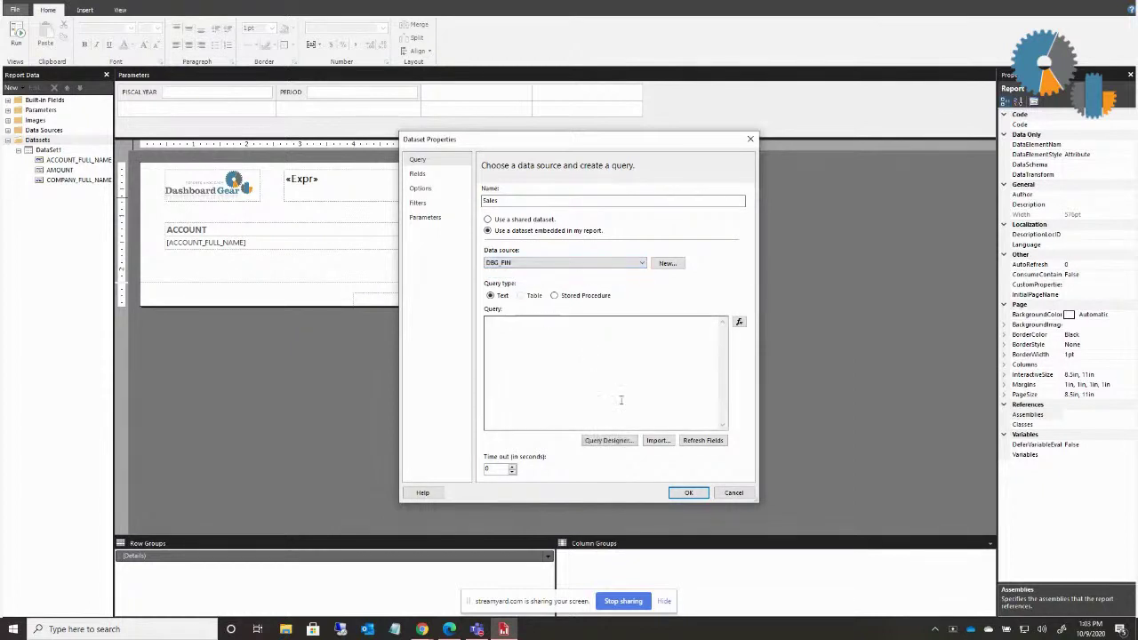
click(607, 440)
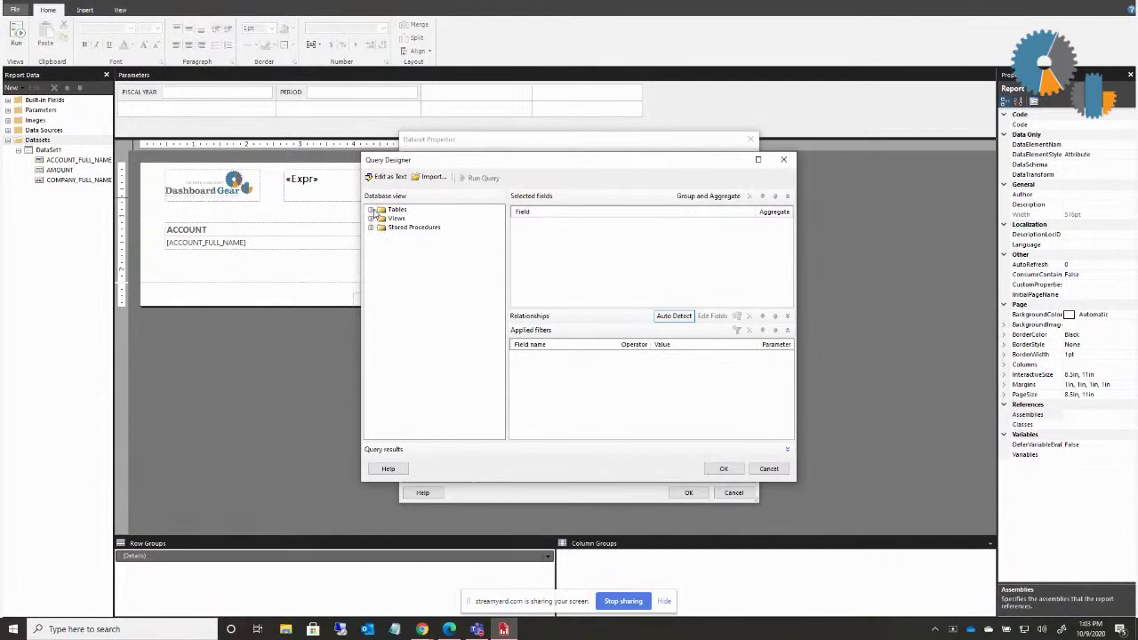
Select the AMOUNT column of the GLREPORTINGBYPERIOD table as the Sales query's field.
click(372, 210)
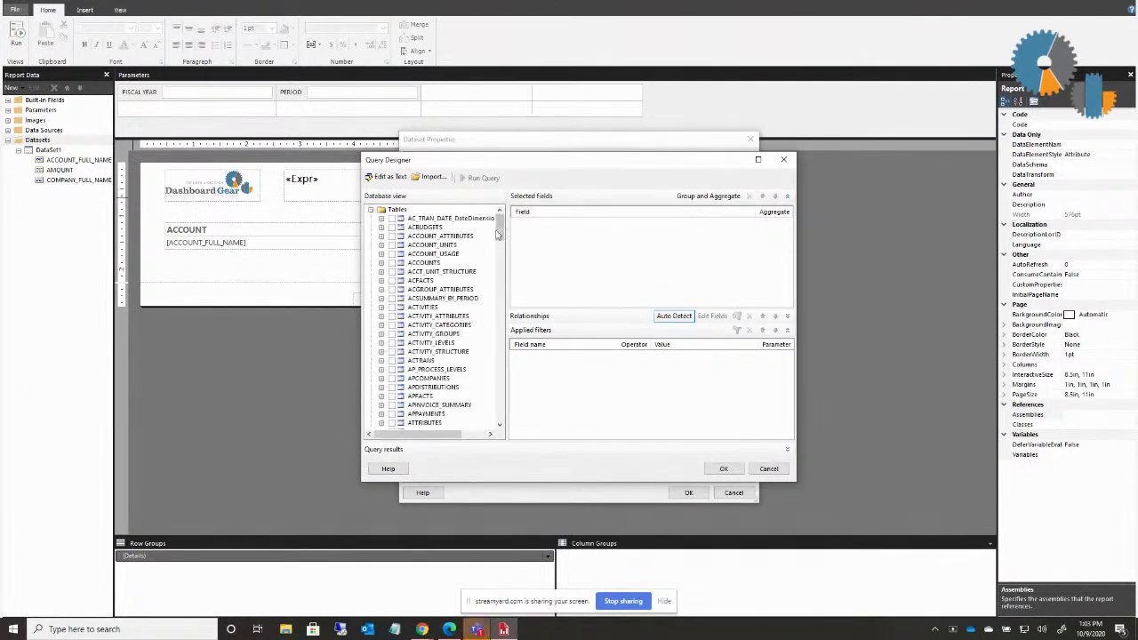
drag(497, 234, 495, 296)
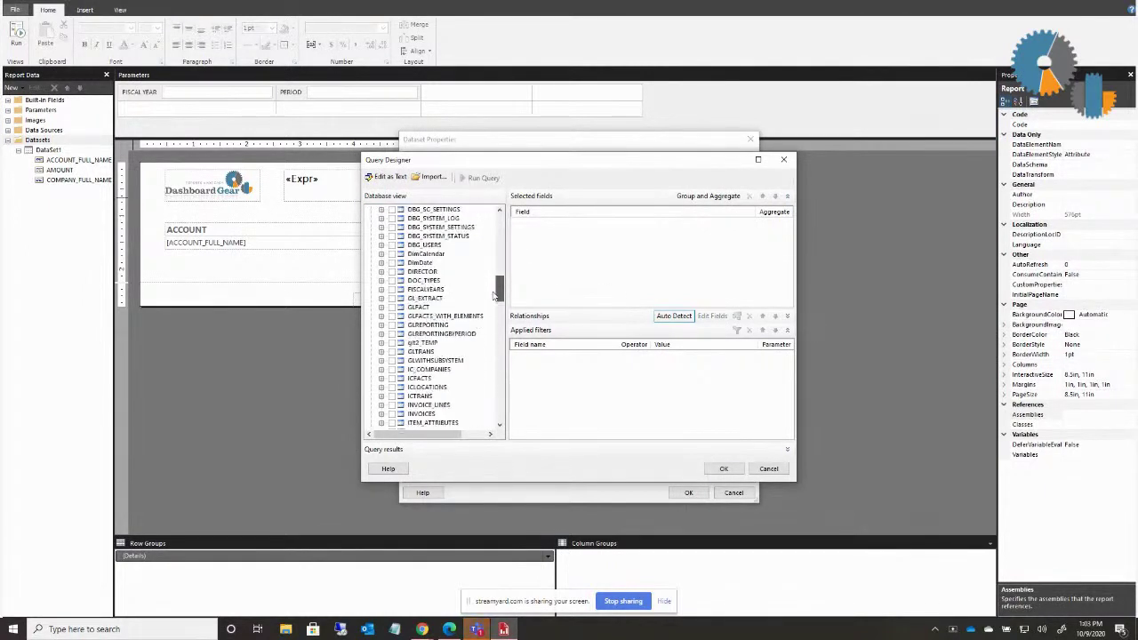
click(381, 333)
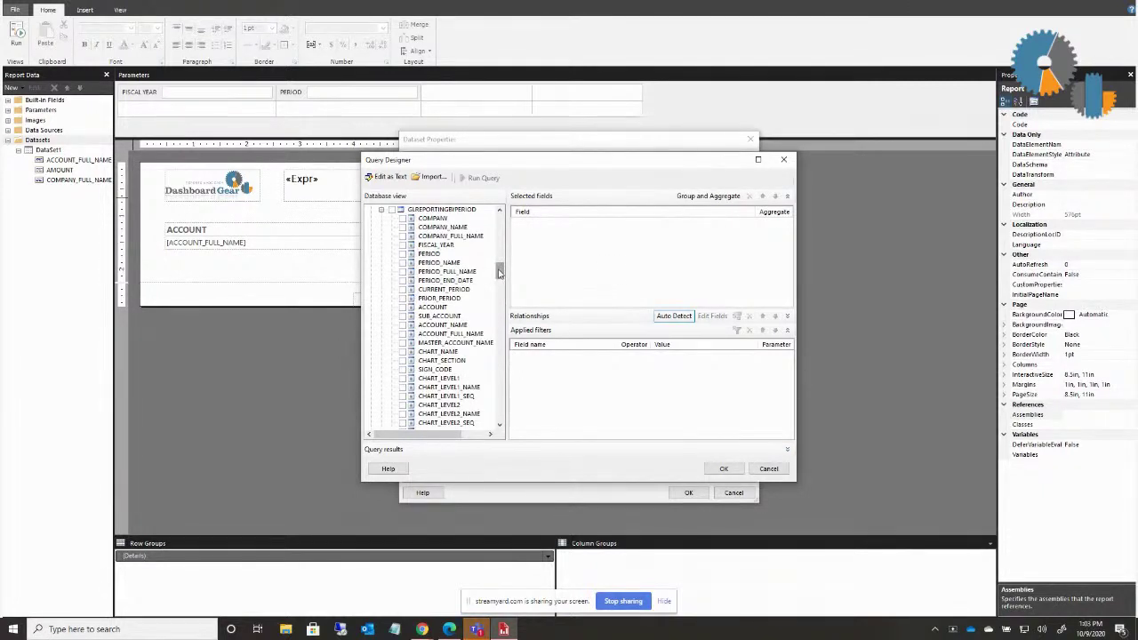
drag(499, 273, 499, 307)
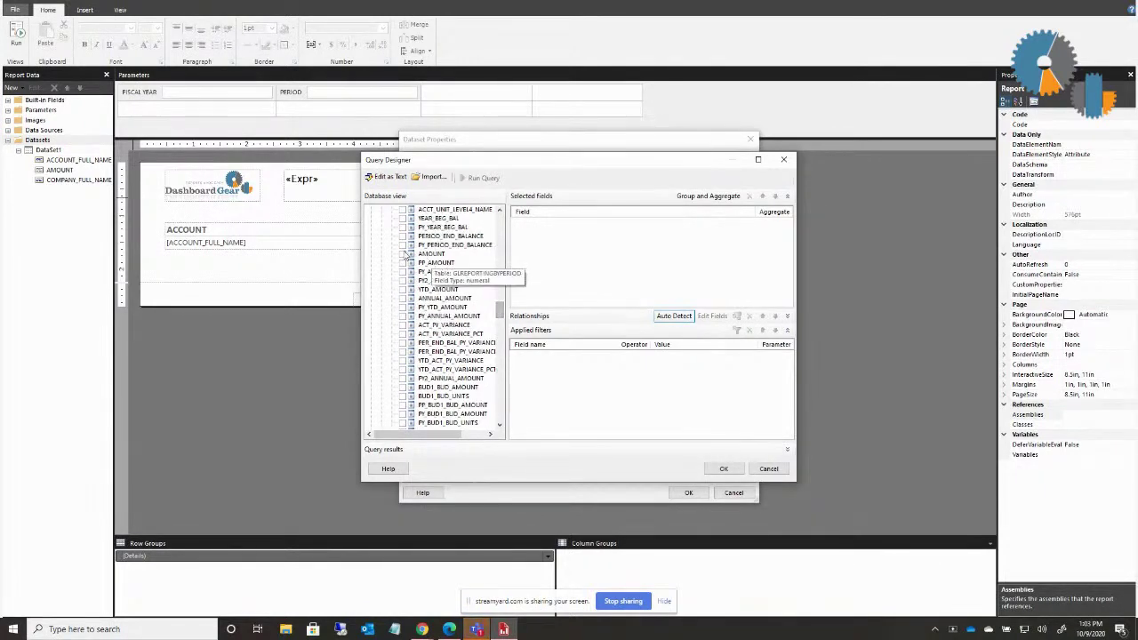
click(403, 255)
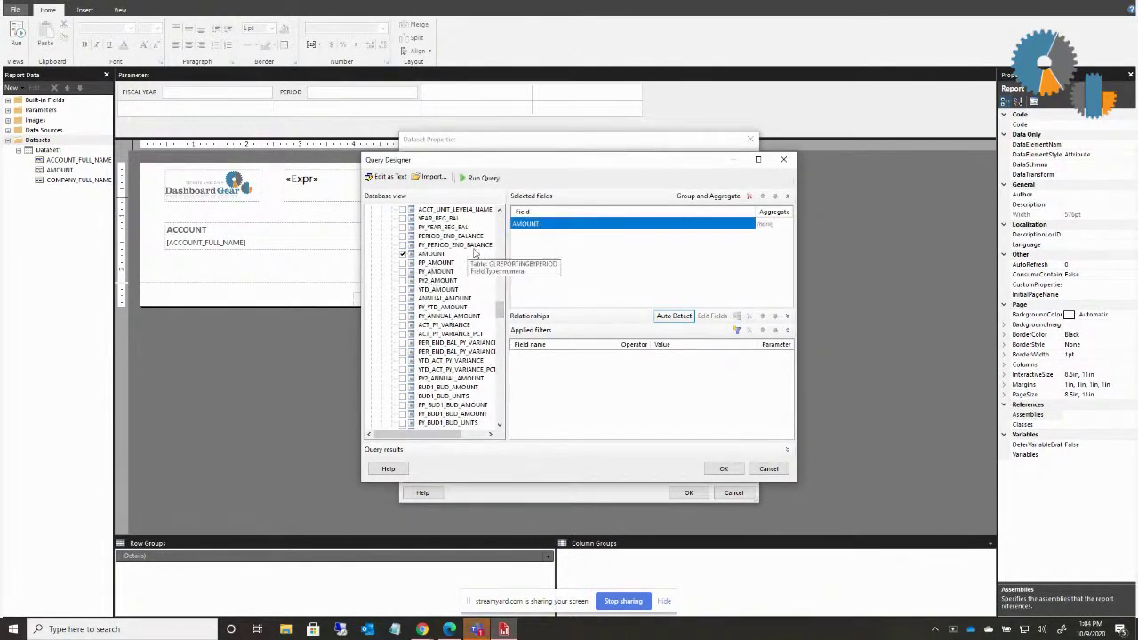
Add FISCAL_YEAR and PERIOD filters to the Sales query, both as report parameters.
click(736, 332)
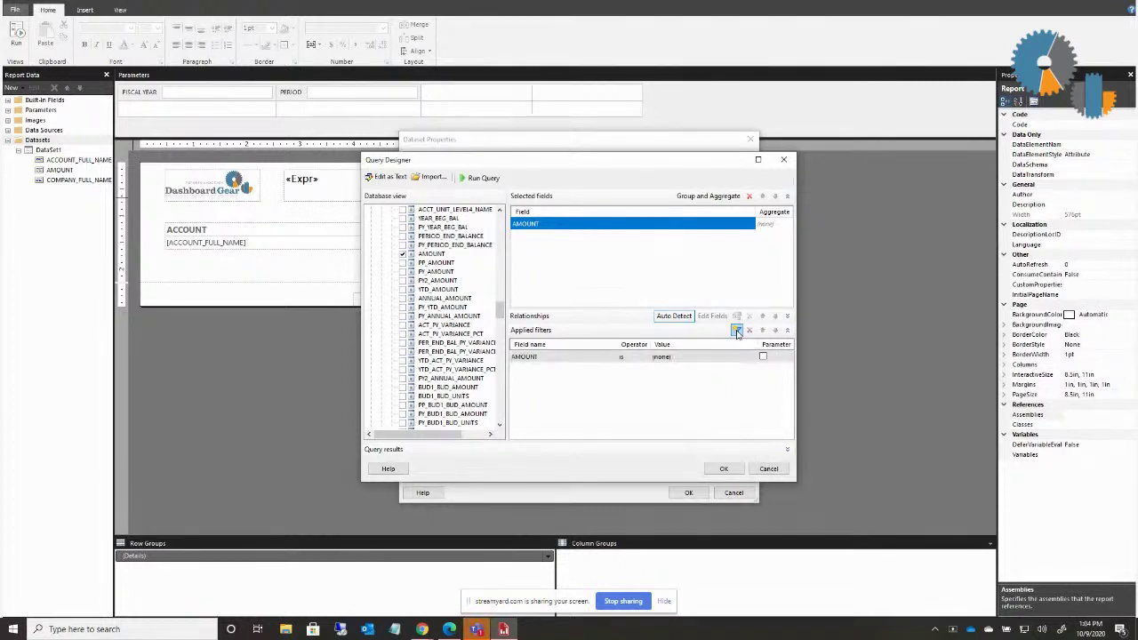
click(562, 357)
drag(622, 464, 588, 391)
click(586, 378)
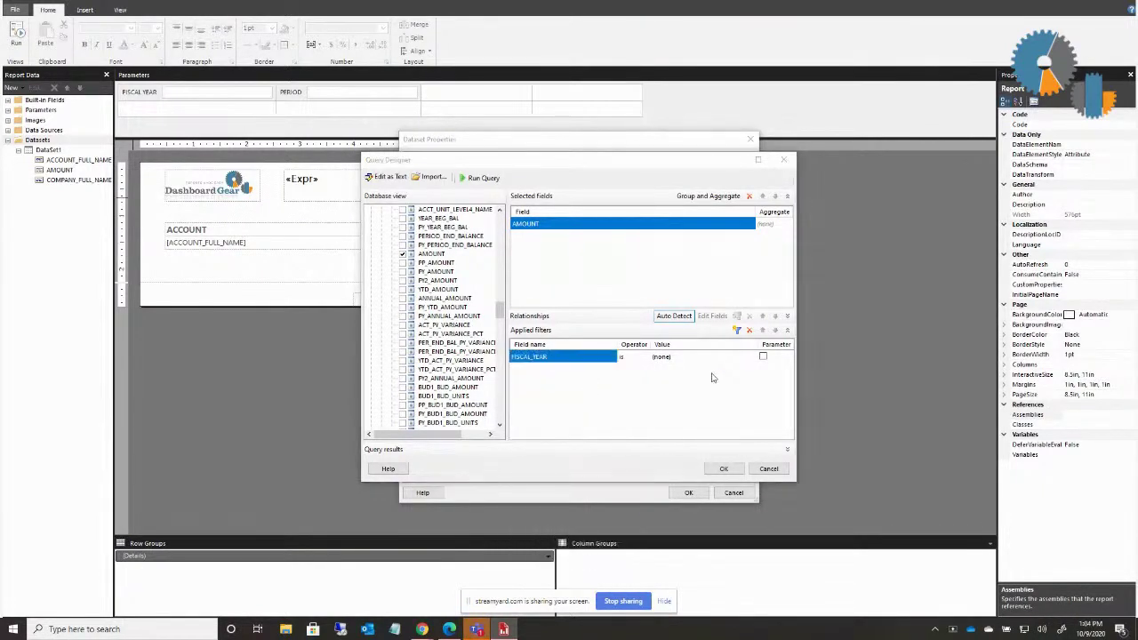
click(762, 356)
click(761, 357)
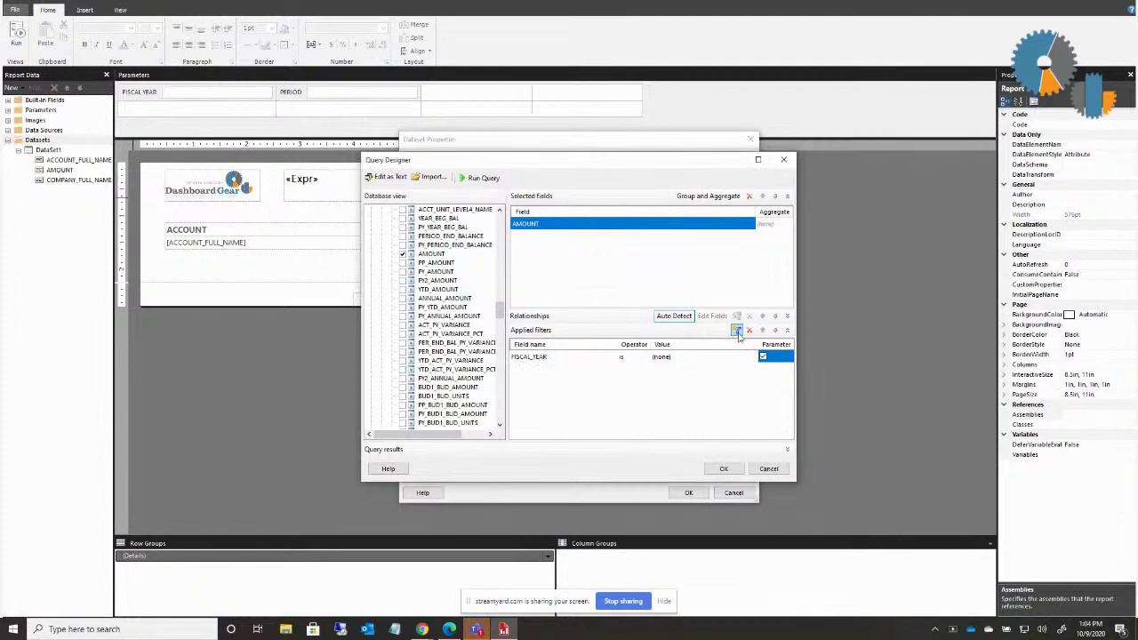
click(737, 330)
click(579, 370)
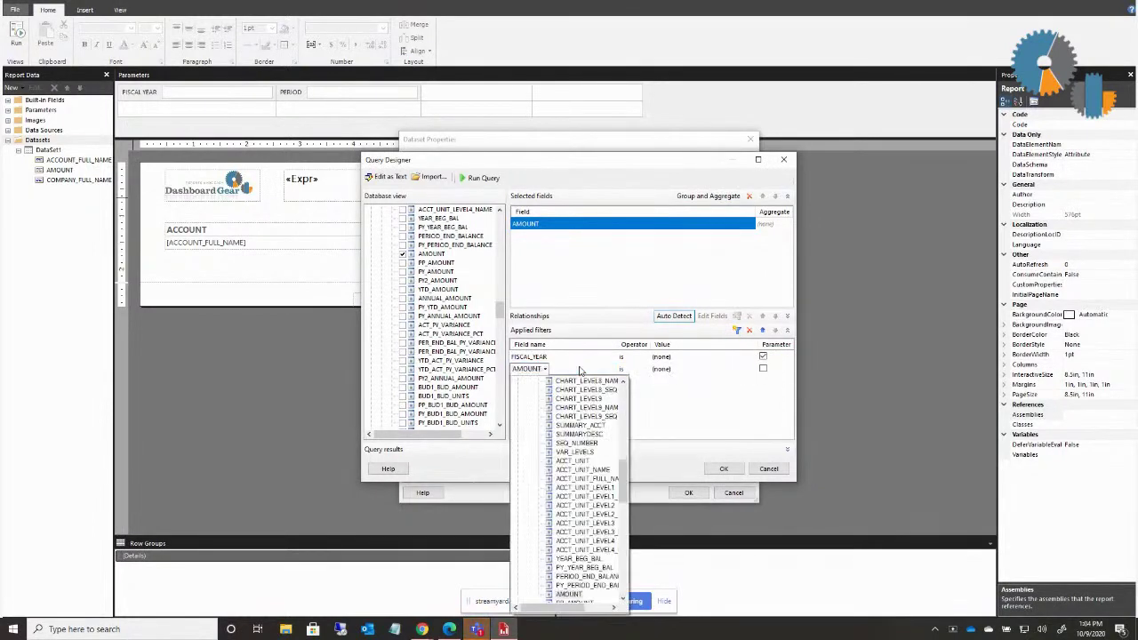
drag(623, 480, 622, 391)
click(573, 382)
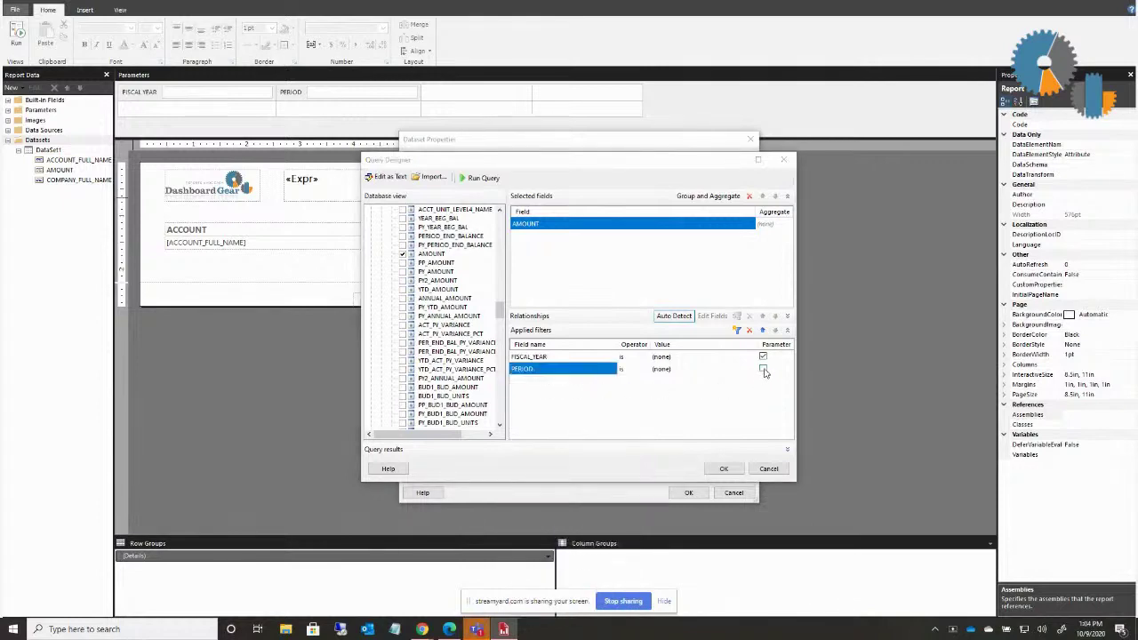
click(762, 368)
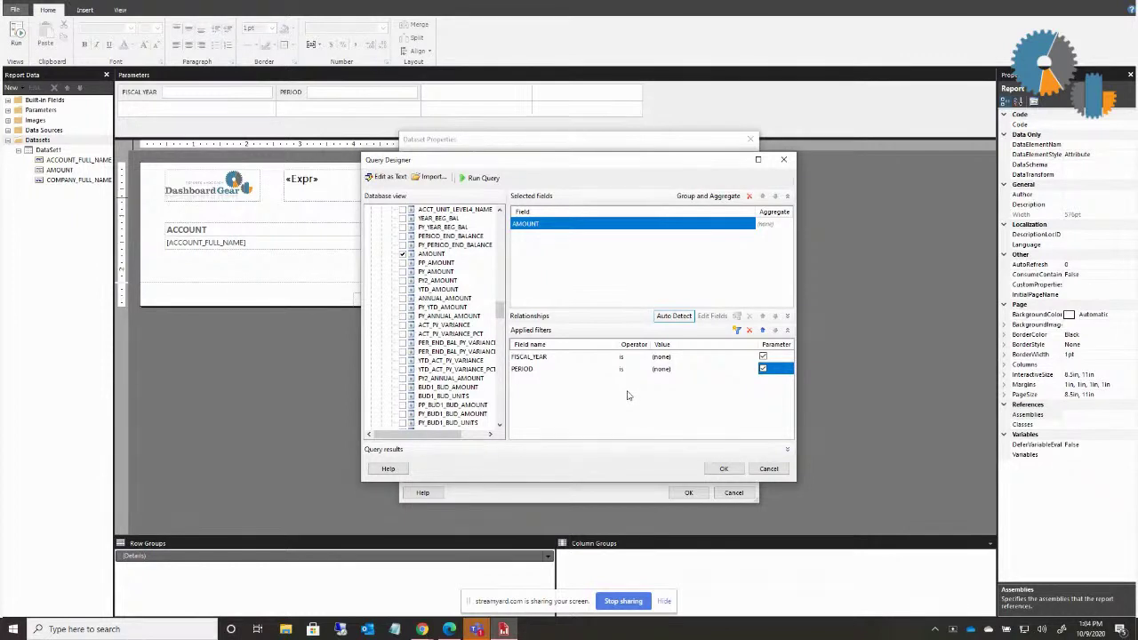
Add a third filter: CHART_LEVEL2_NAME equals Operating Income.
click(737, 329)
click(559, 383)
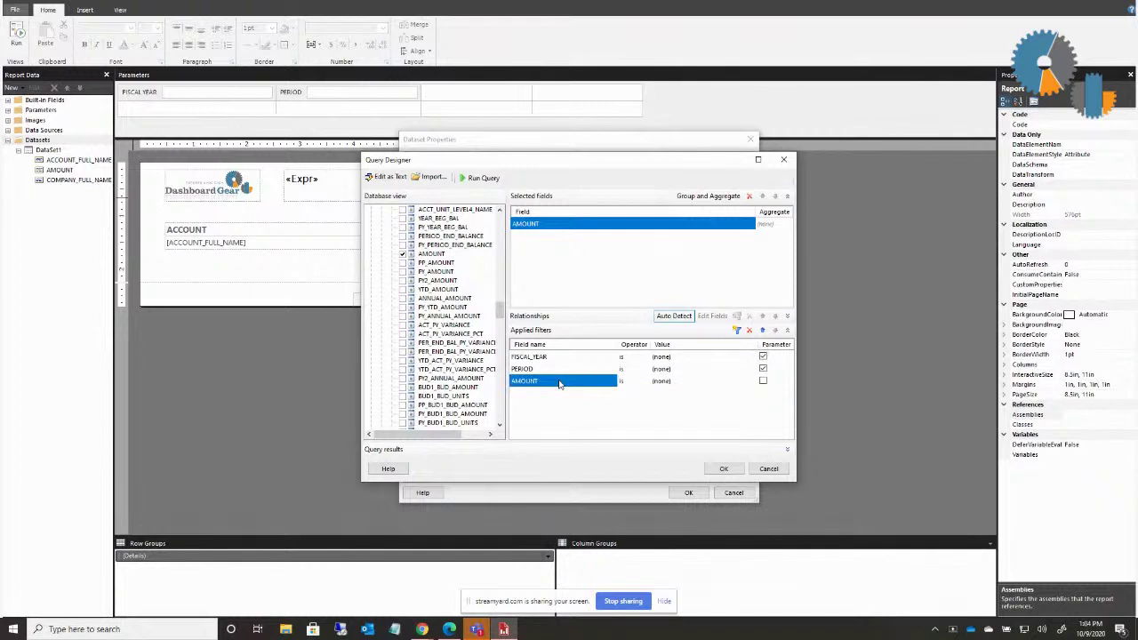
click(559, 383)
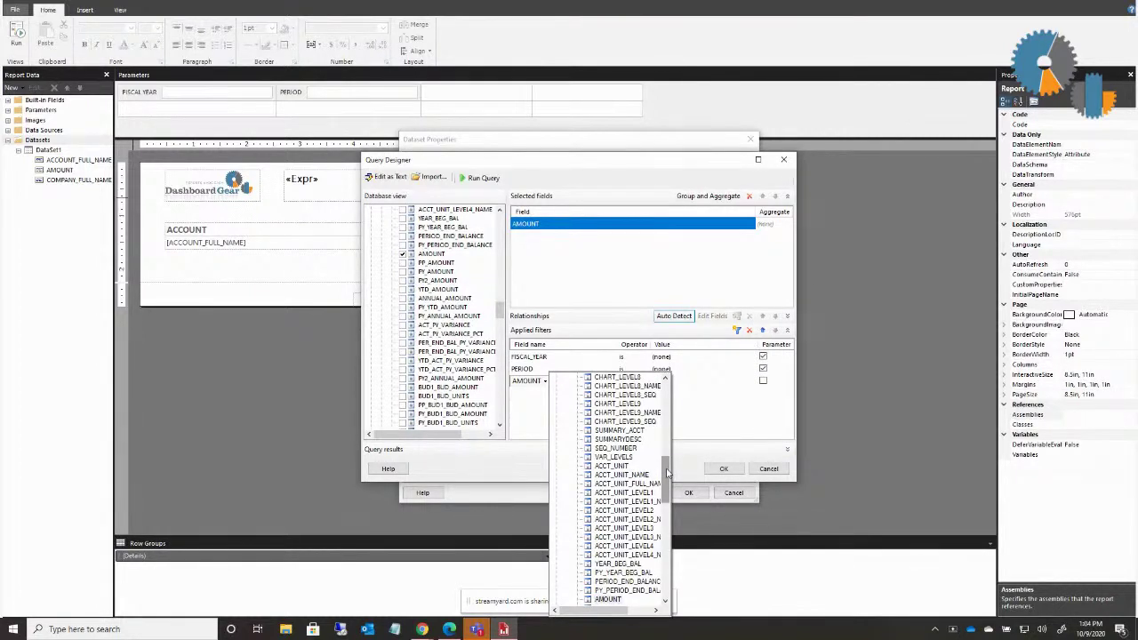
scroll(666, 472, up, 1)
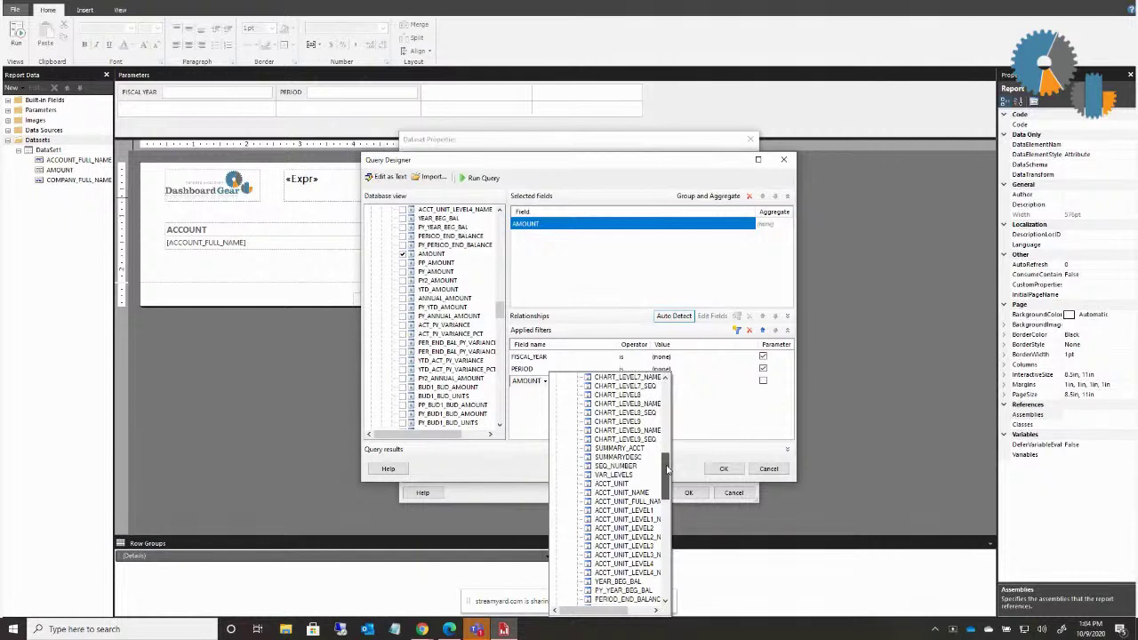
drag(666, 469, 654, 435)
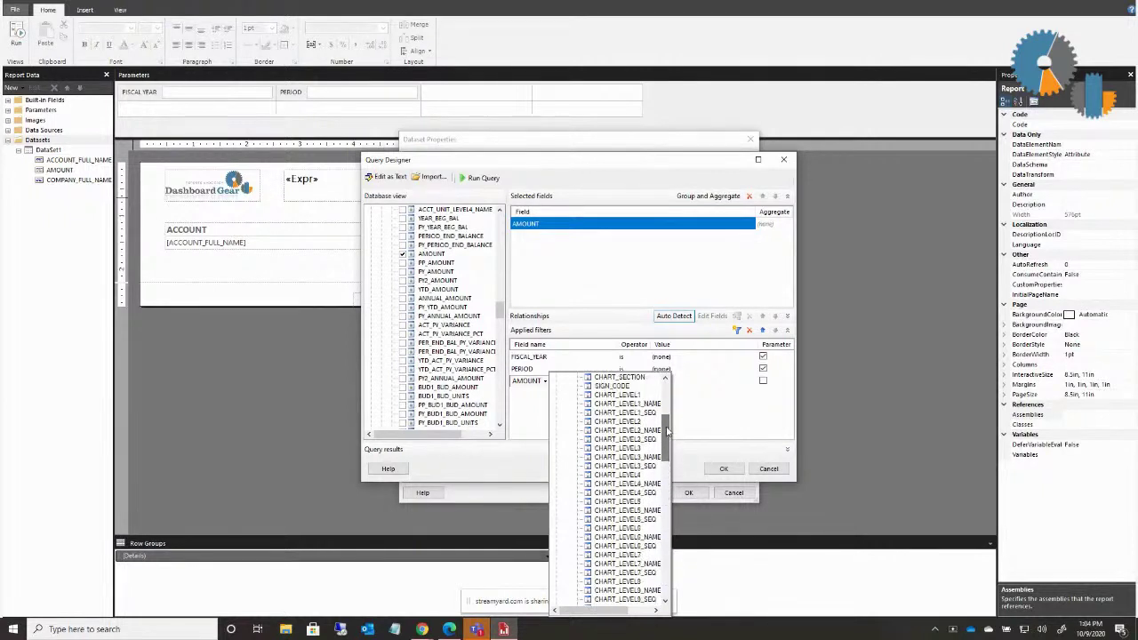
click(651, 431)
click(668, 382)
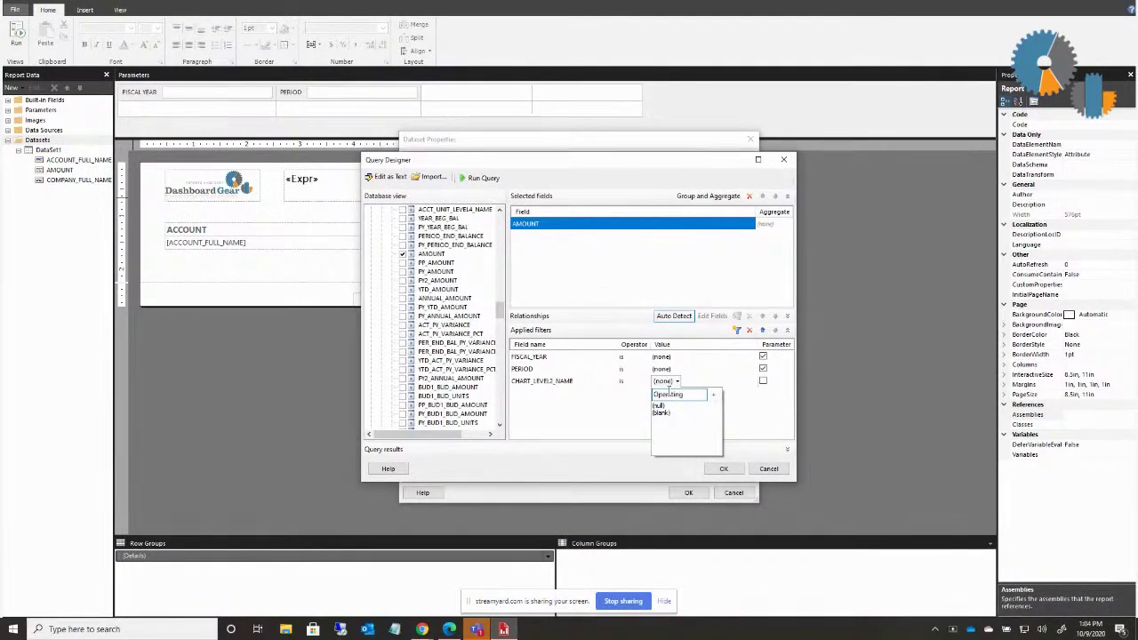
text(Operating Income)
key(Return)
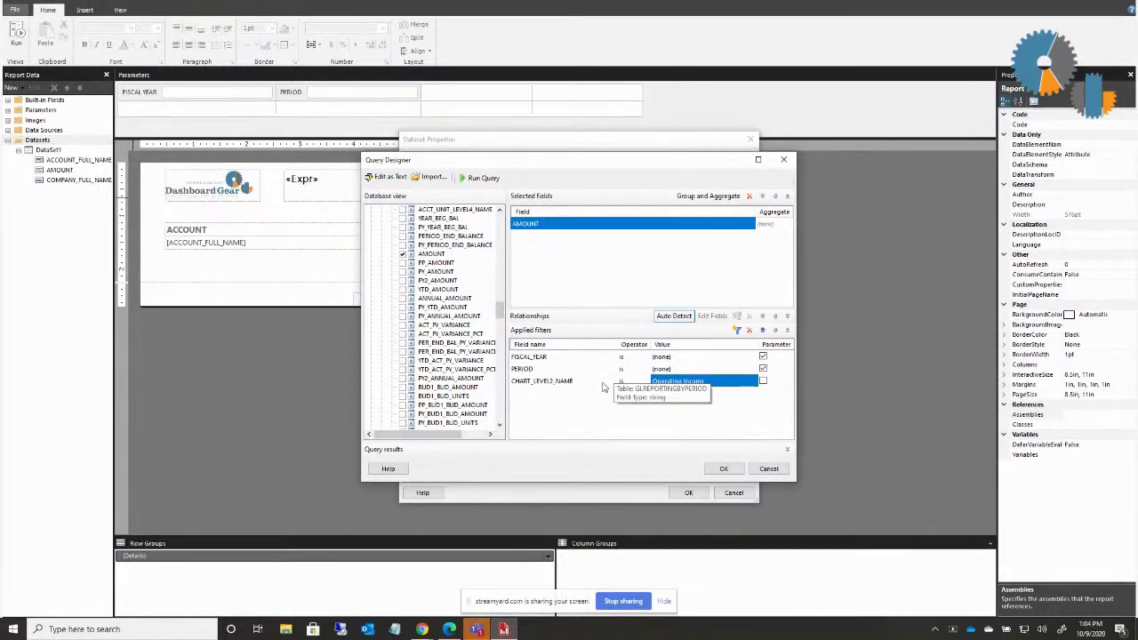
Confirm the query and save the Sales dataset, then select the account table.
click(723, 468)
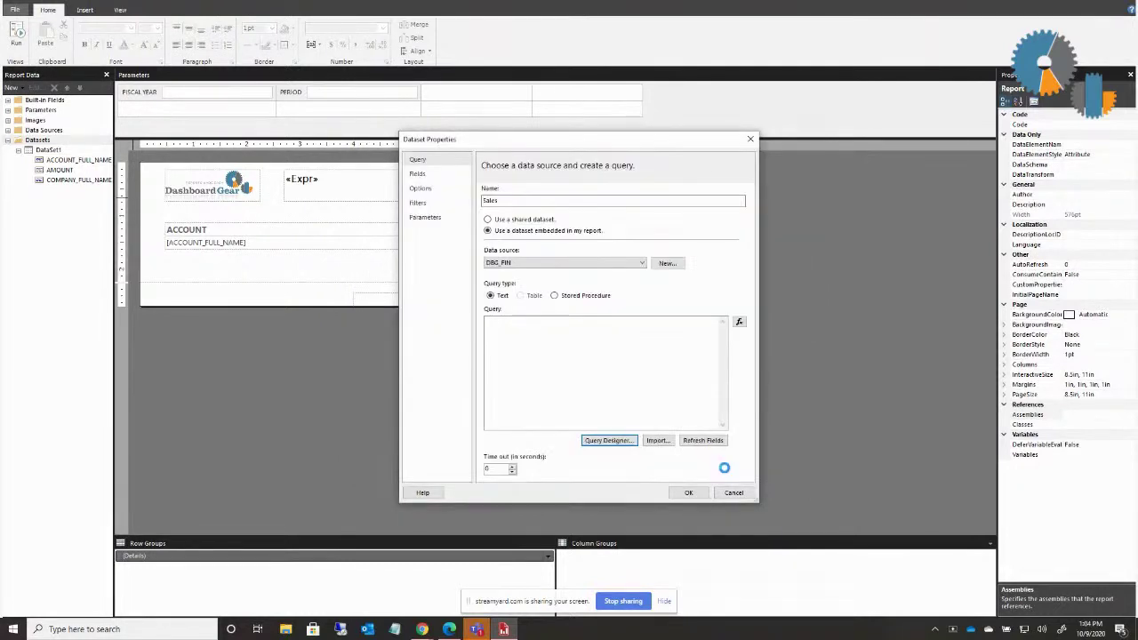
click(689, 492)
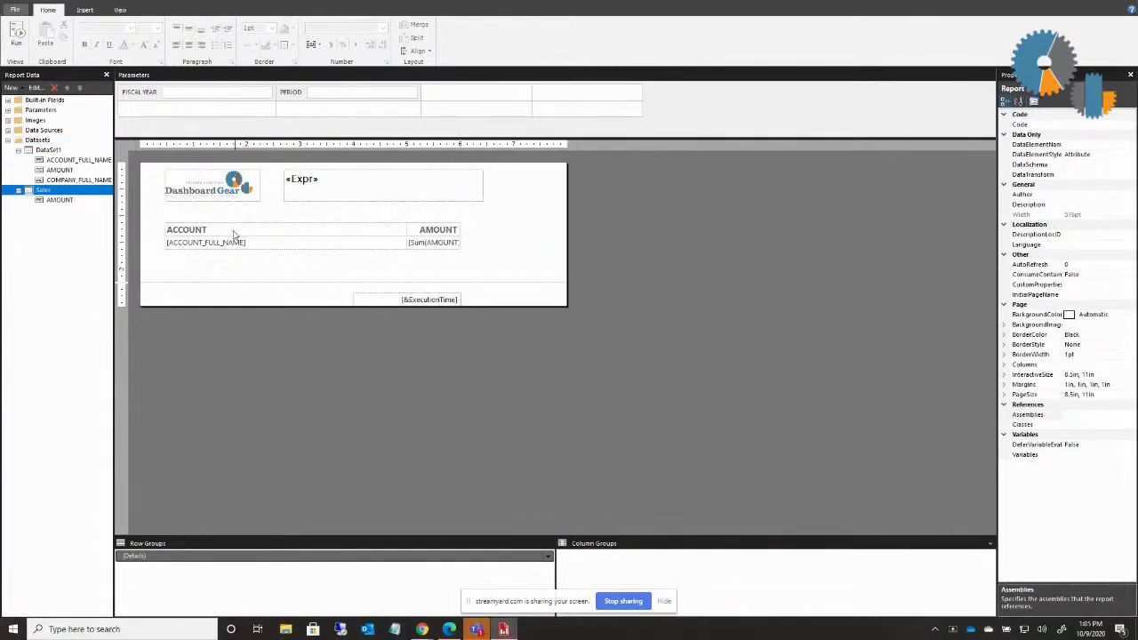
click(180, 229)
click(162, 217)
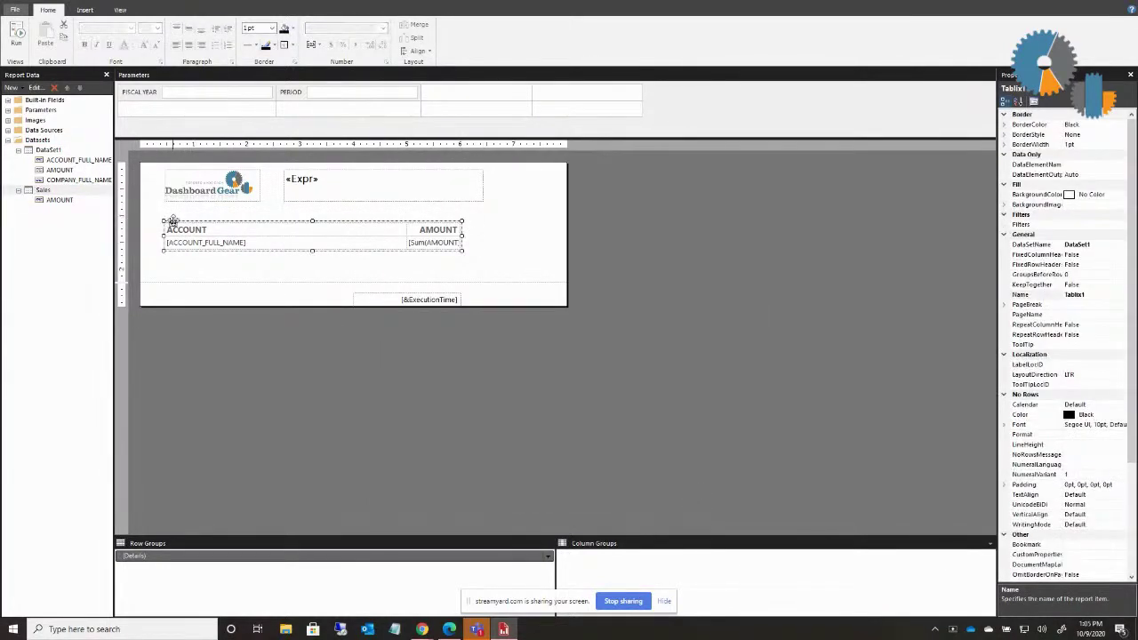
Shift the account table down and use the Matrix Wizard to build a Sales matrix with Sum(AMOUNT) as its value.
drag(170, 223, 172, 243)
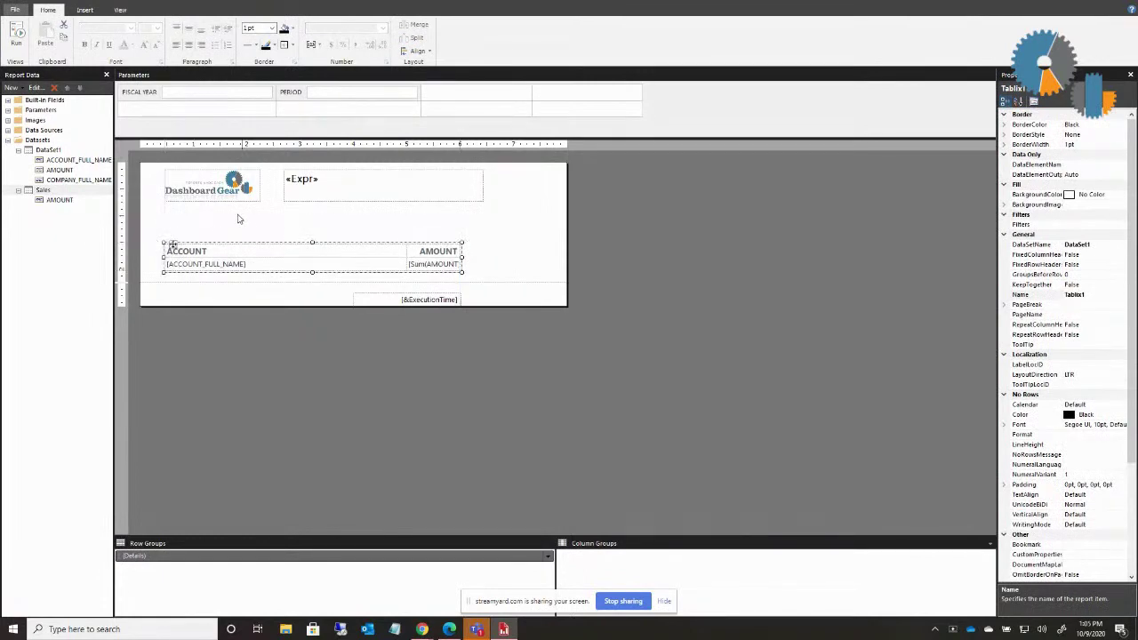
click(200, 221)
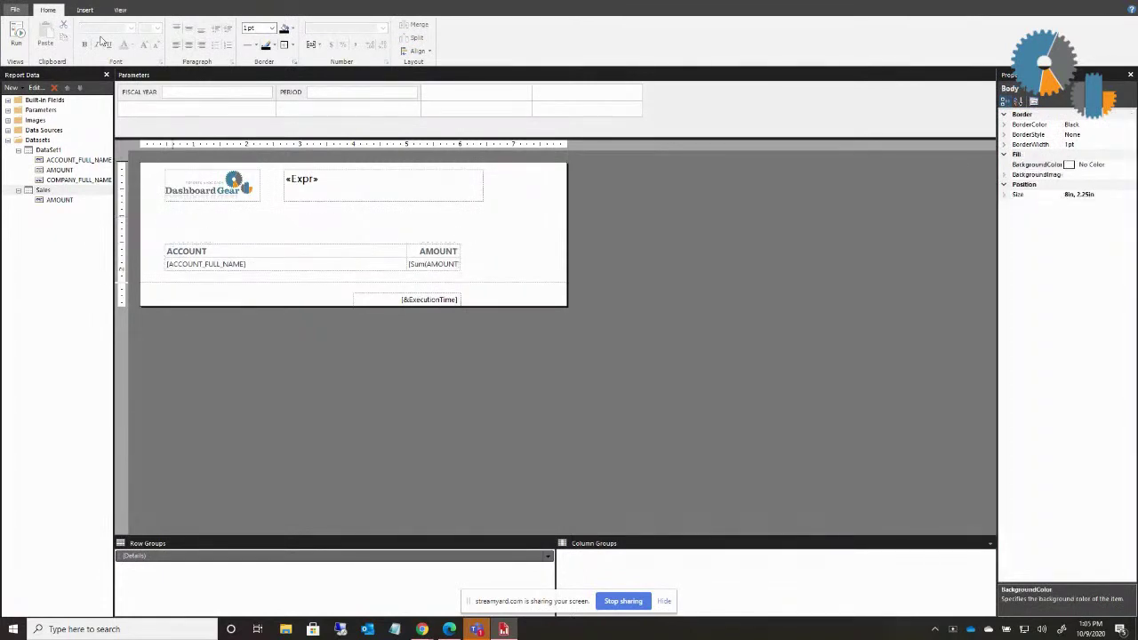
click(87, 10)
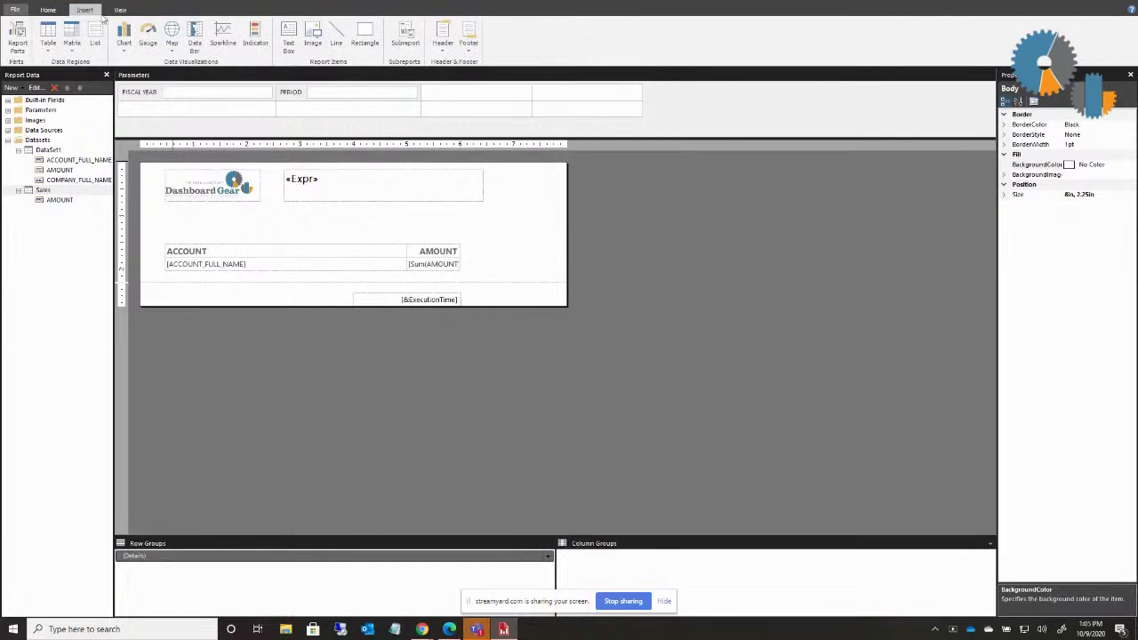
click(71, 45)
click(99, 65)
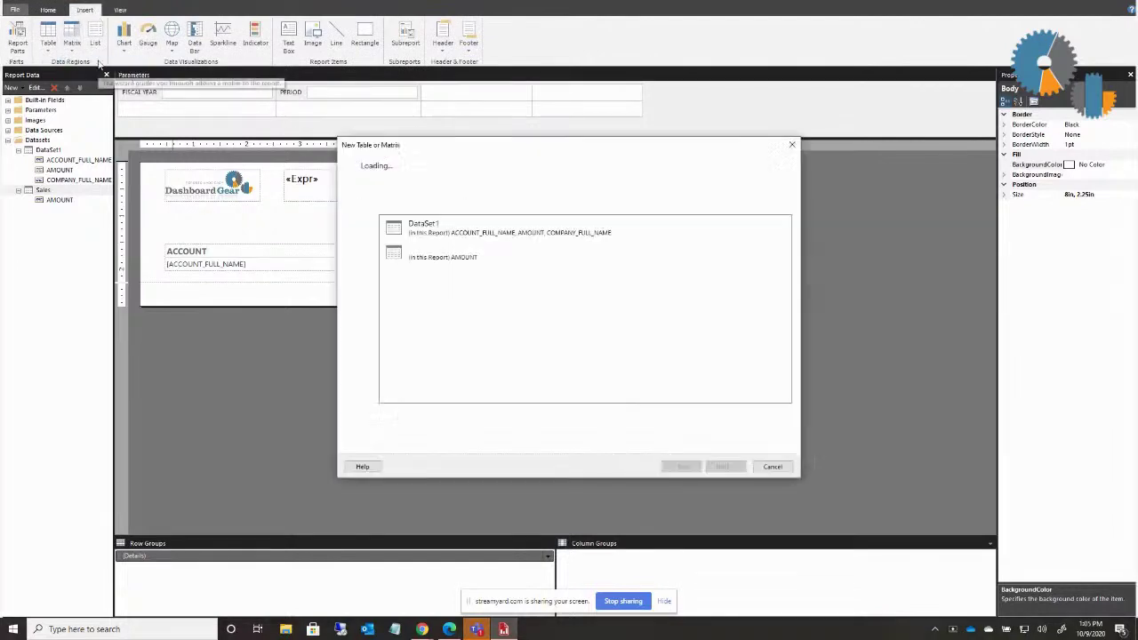
click(431, 252)
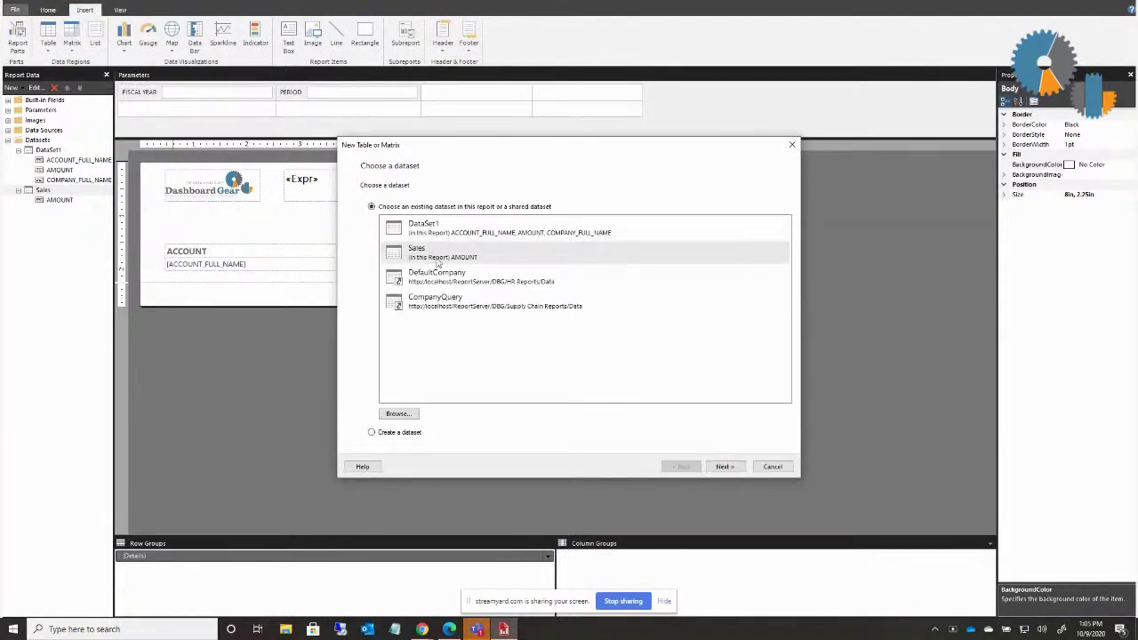
click(741, 470)
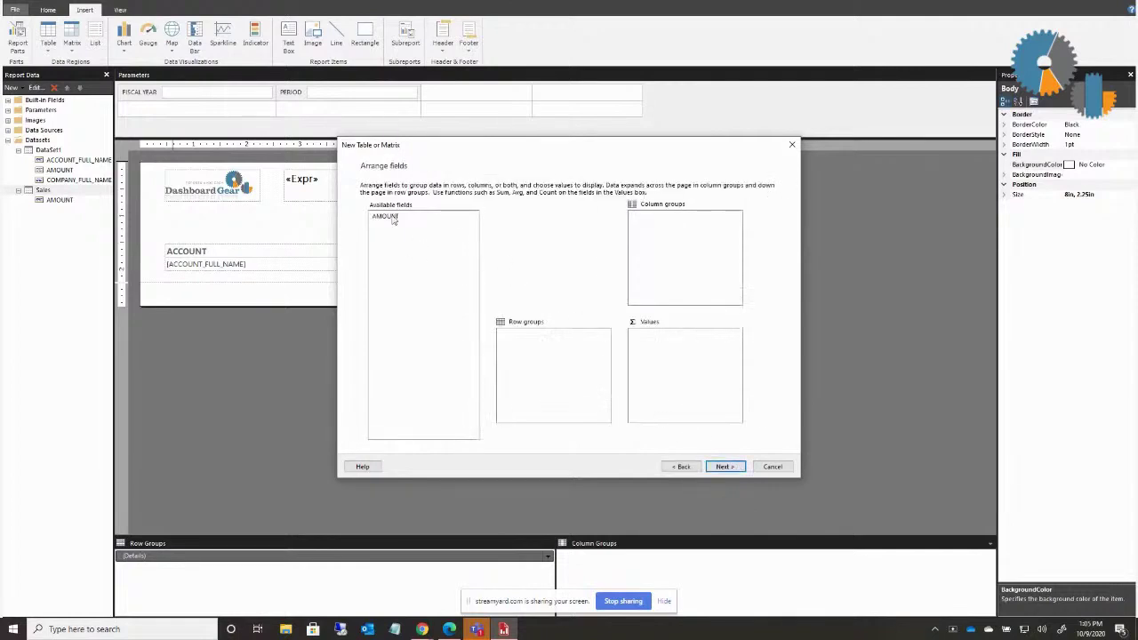
drag(389, 220, 664, 348)
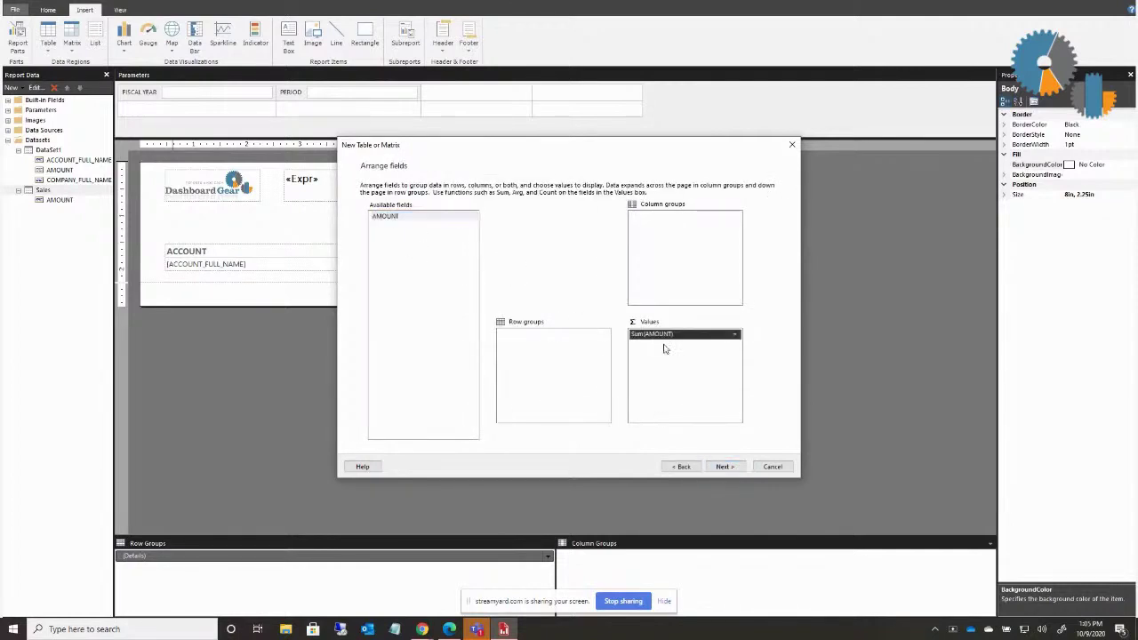
click(724, 467)
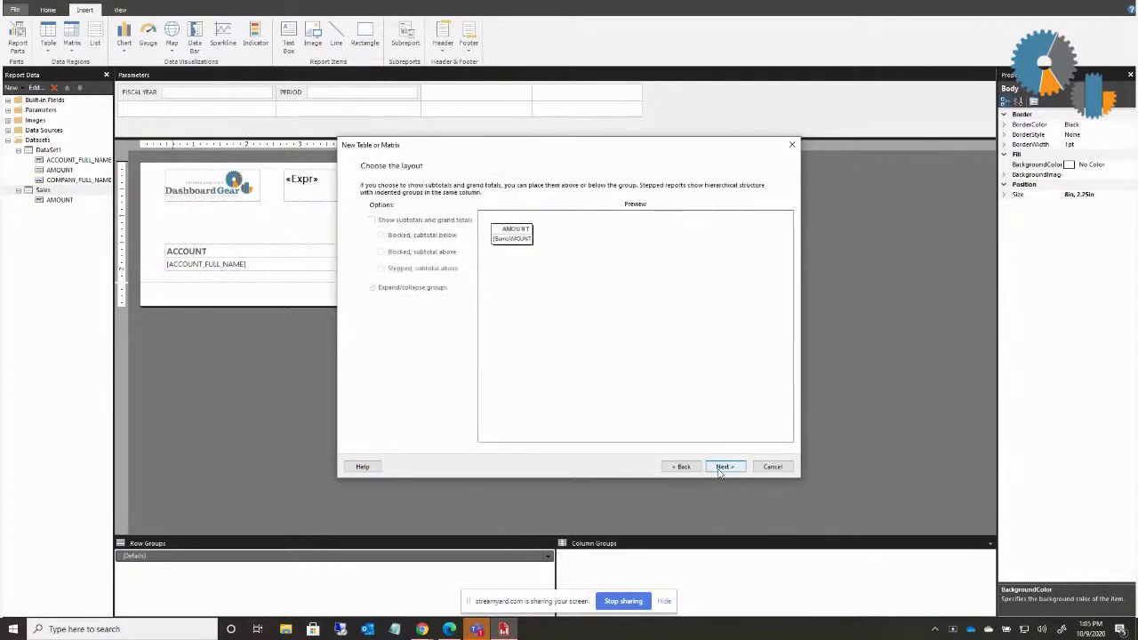
click(723, 467)
click(721, 470)
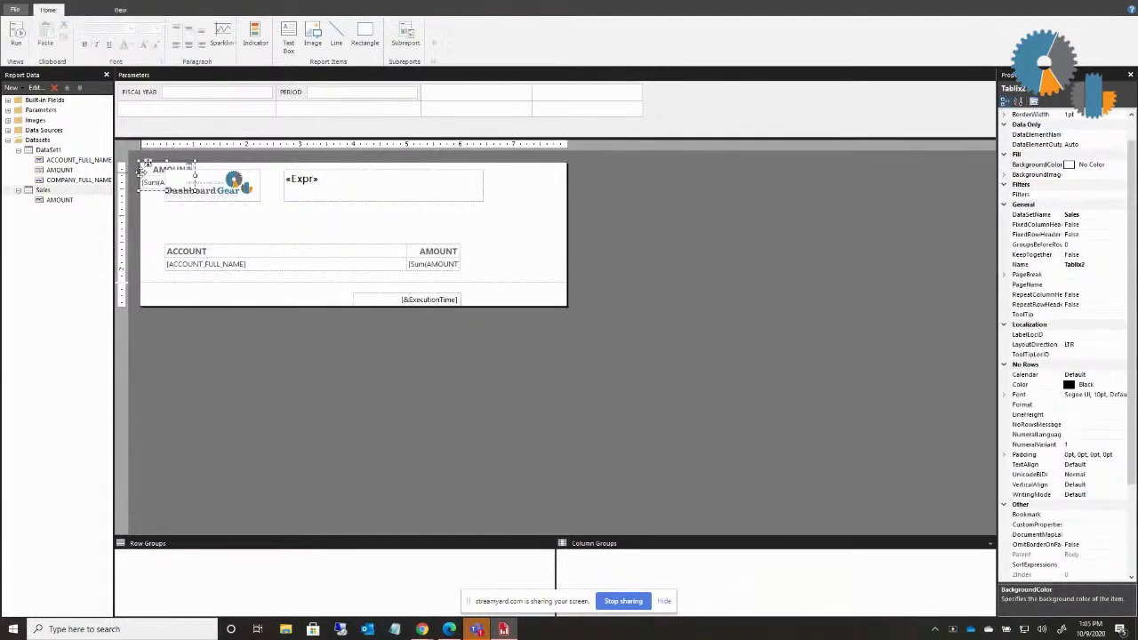
Place the new matrix just below the logo and insert an empty column left of AMOUNT.
drag(149, 161, 252, 215)
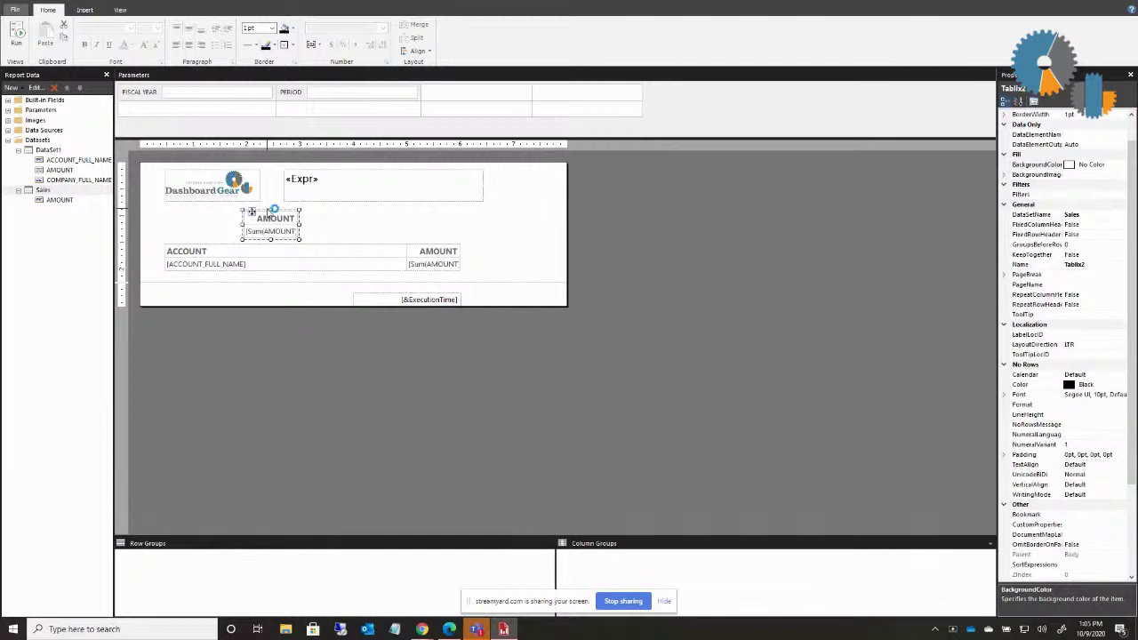
click(313, 222)
click(276, 221)
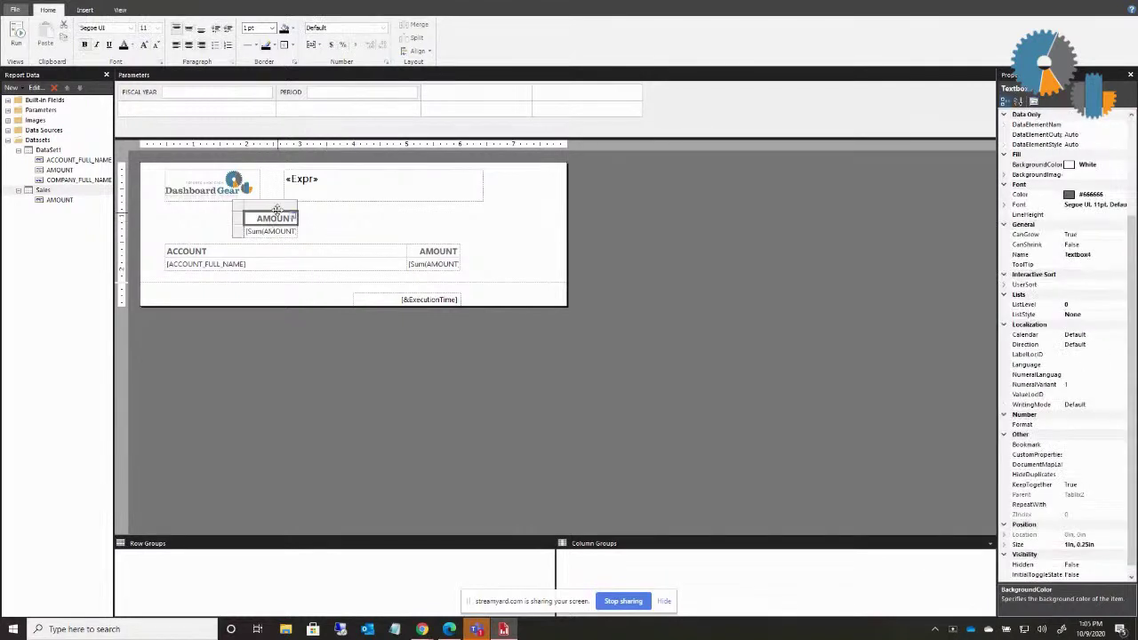
click(277, 206)
right_click(278, 206)
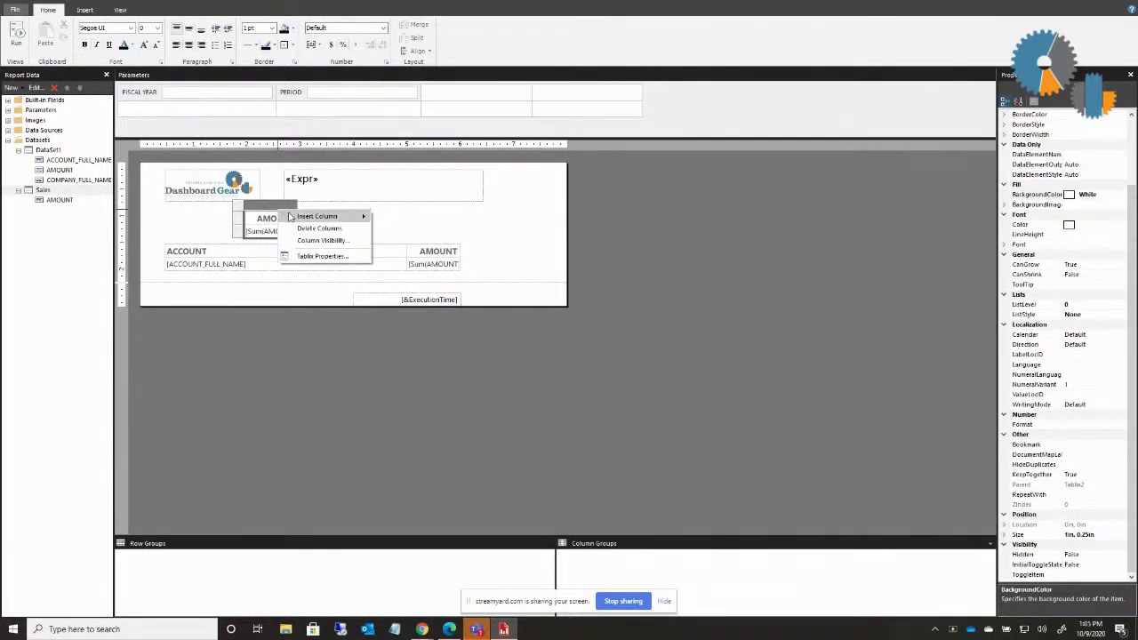
mouse_move(318, 216)
click(394, 218)
click(253, 231)
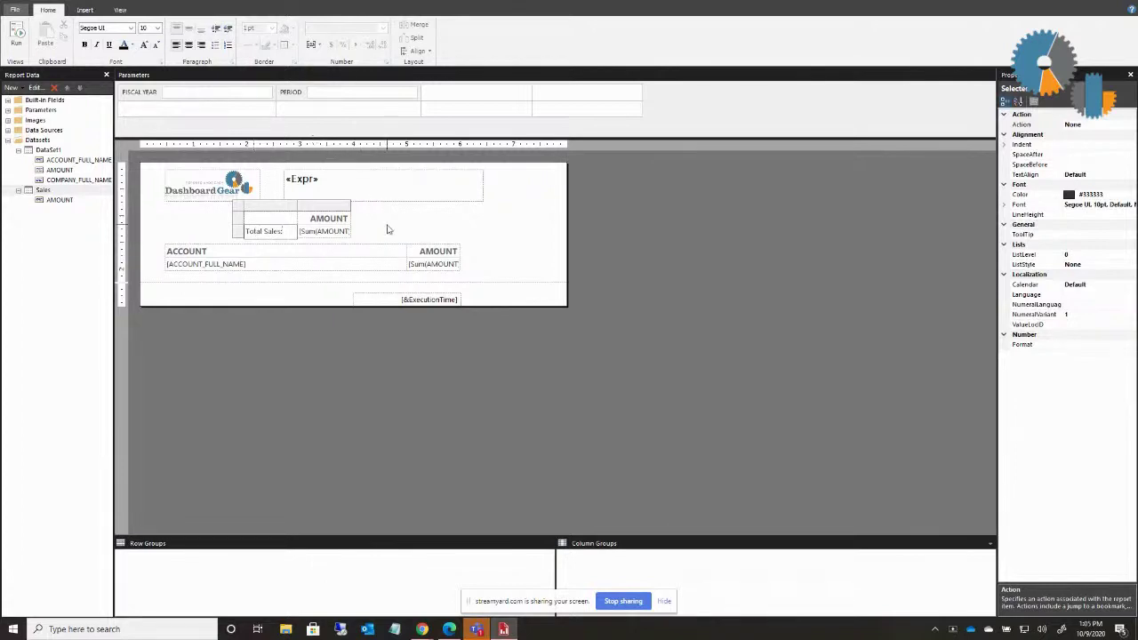
Align the Total Sales matrix with the account table's left edge.
click(237, 231)
click(252, 213)
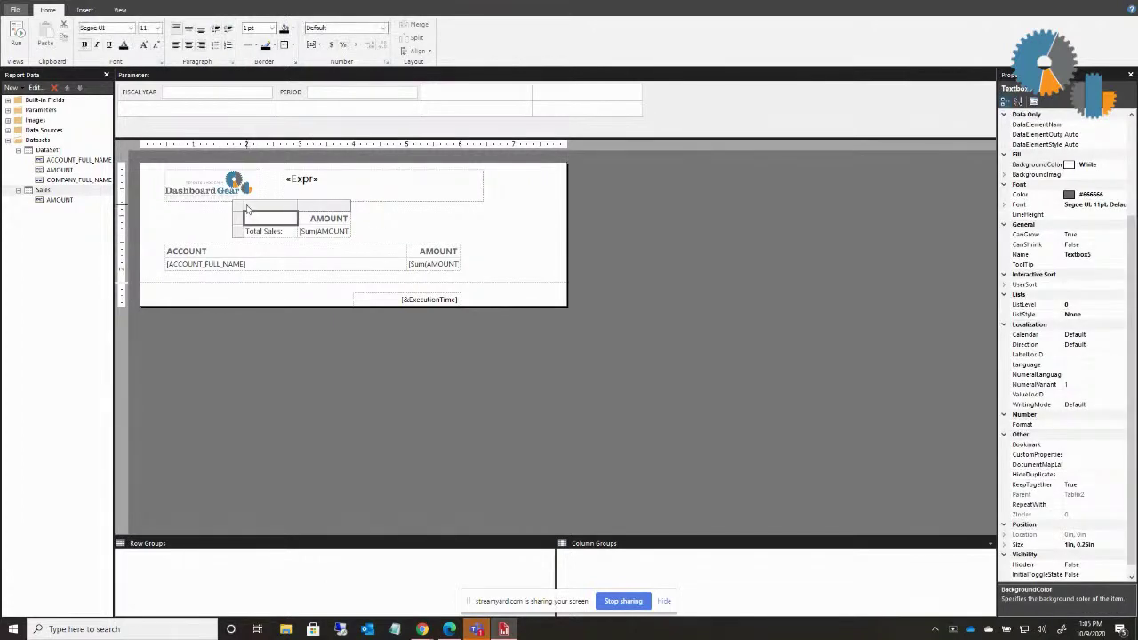
click(243, 210)
drag(253, 210, 174, 210)
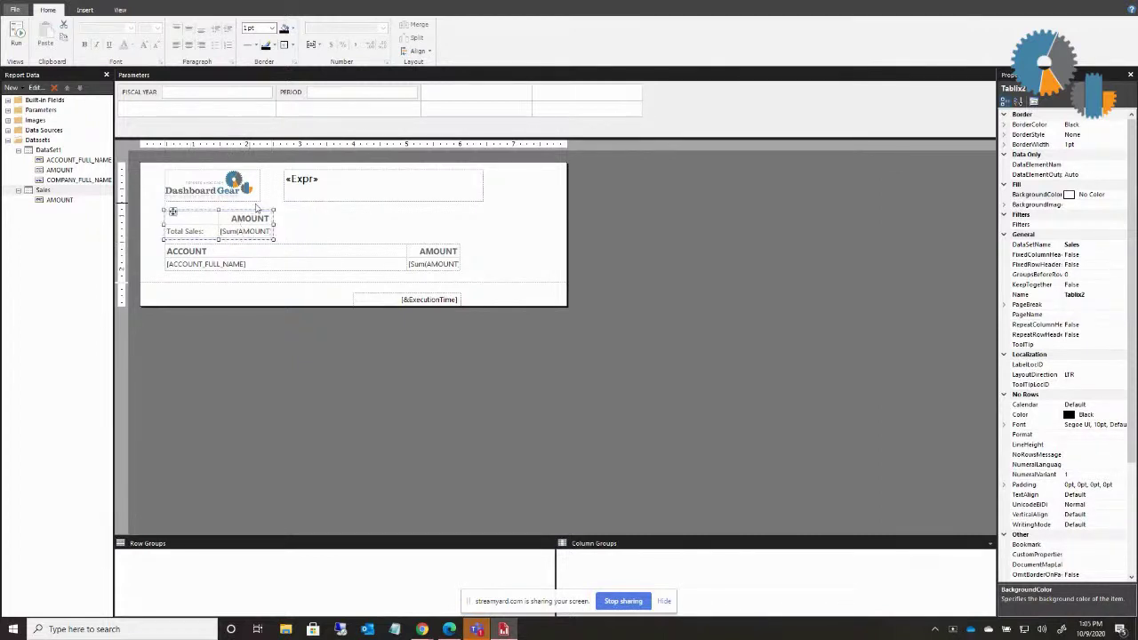
Format the sales total as Currency and run the report, showing Total Sales: $16,304,827.97.
click(256, 232)
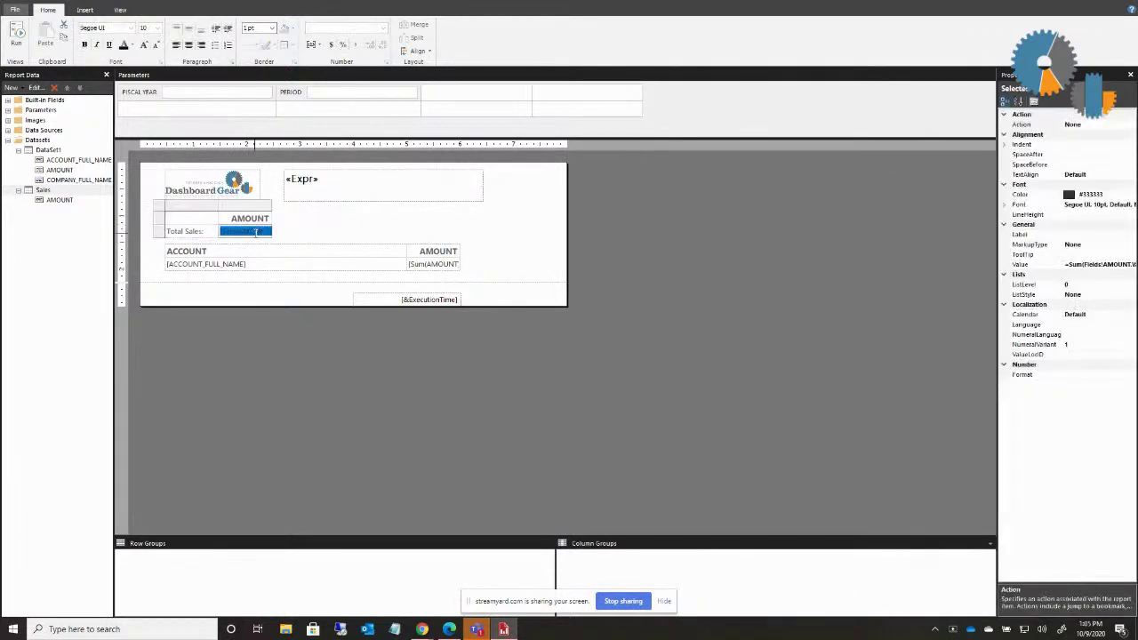
click(383, 29)
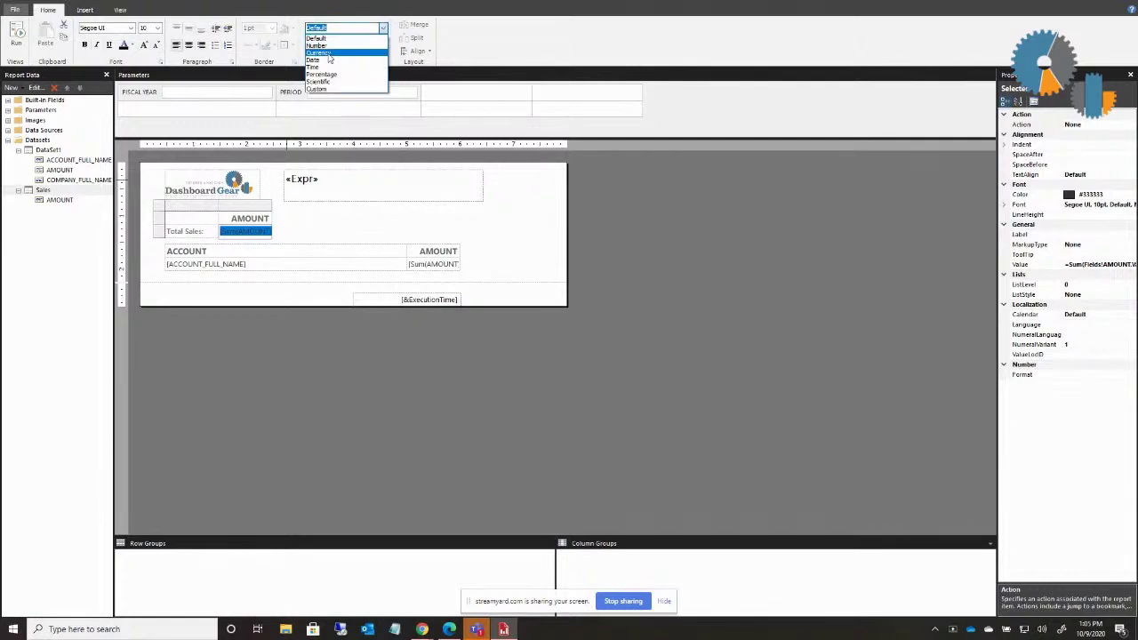
click(330, 53)
click(462, 228)
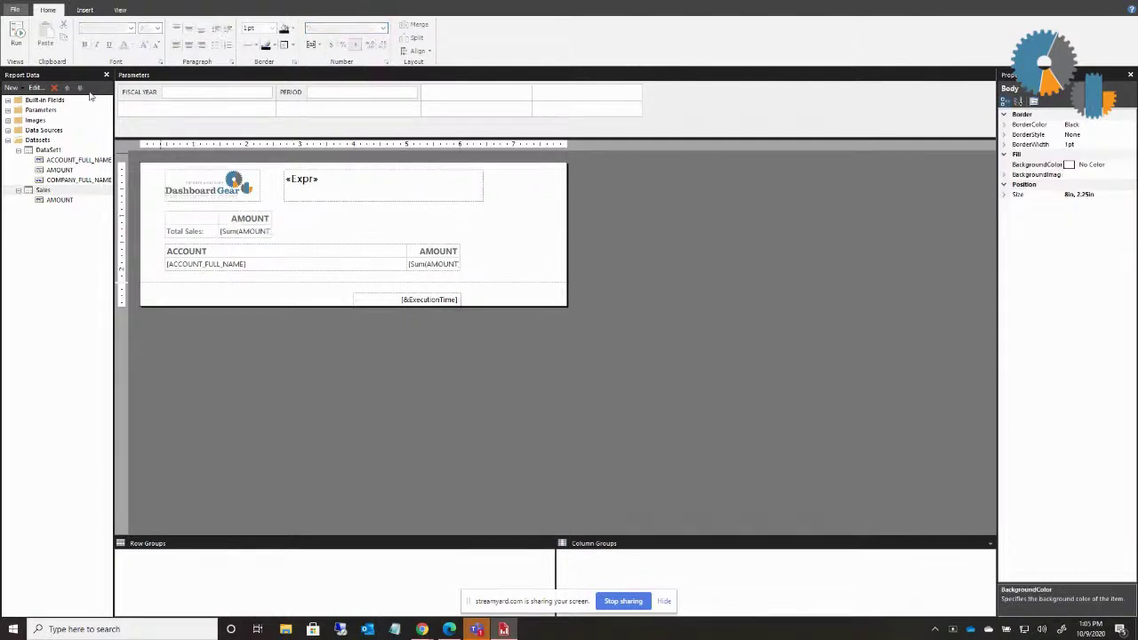
click(17, 36)
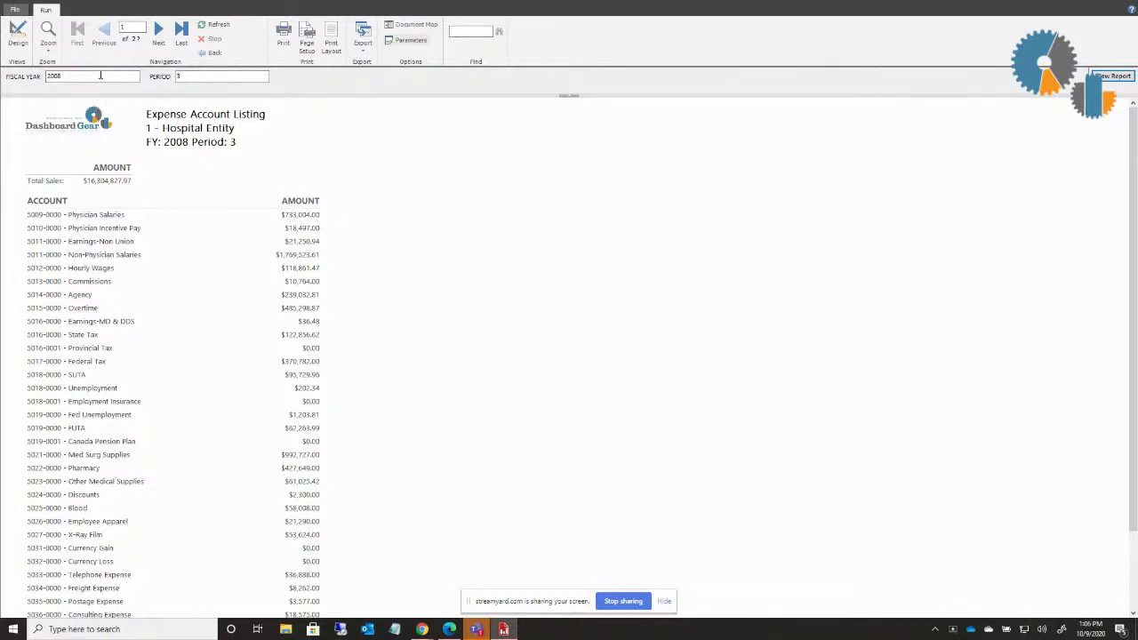
click(17, 36)
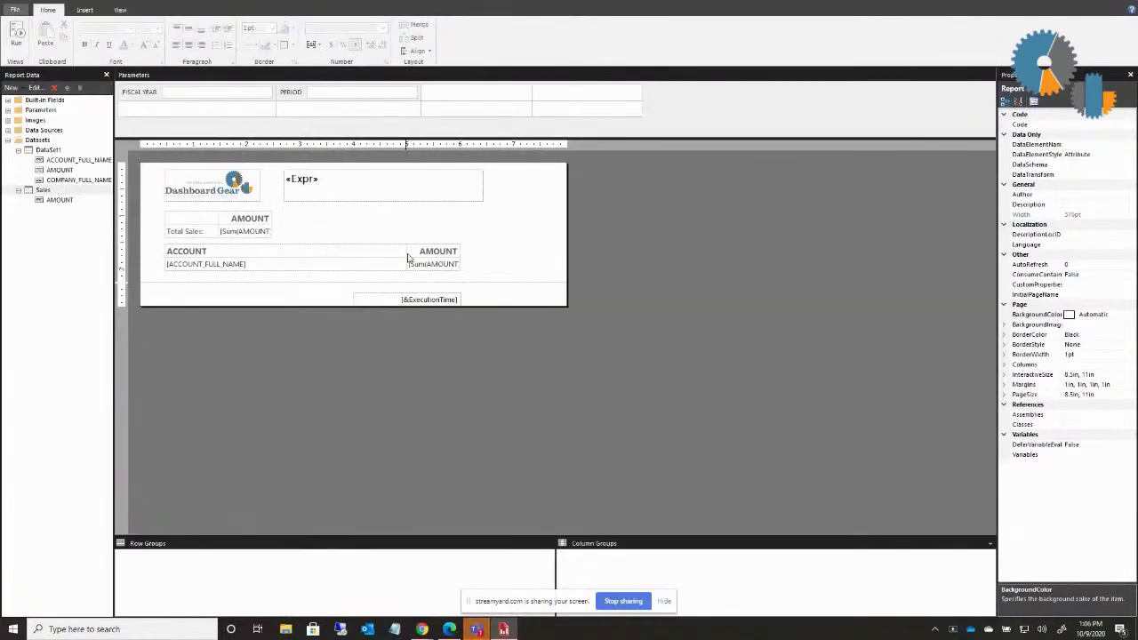
Insert an empty column to the right of AMOUNT in the account table.
click(420, 264)
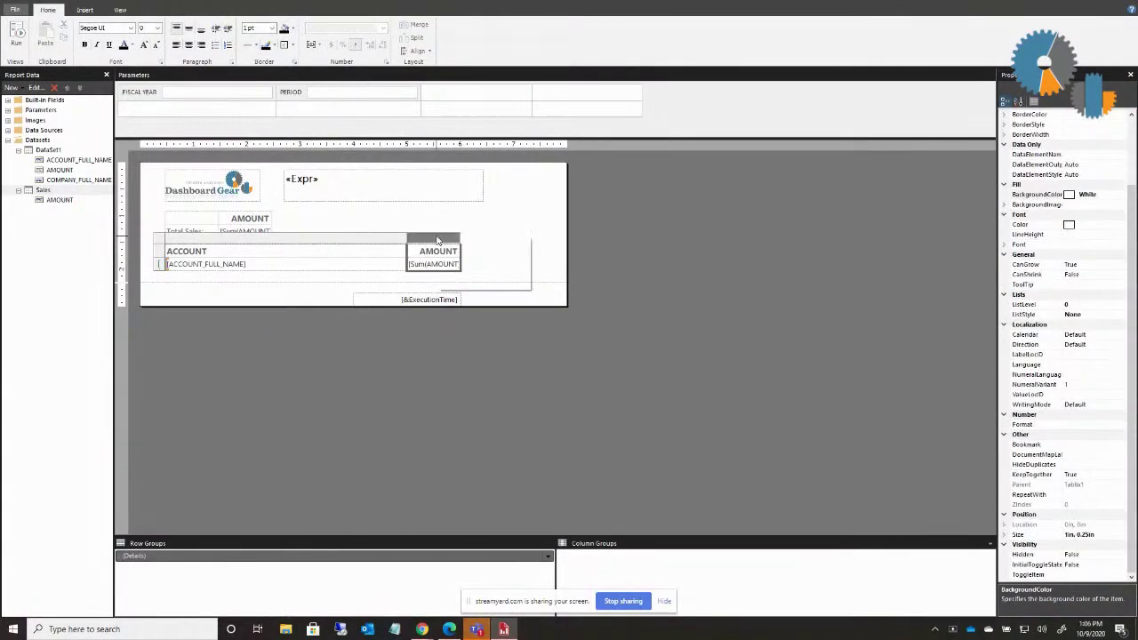
right_click(436, 240)
mouse_move(489, 243)
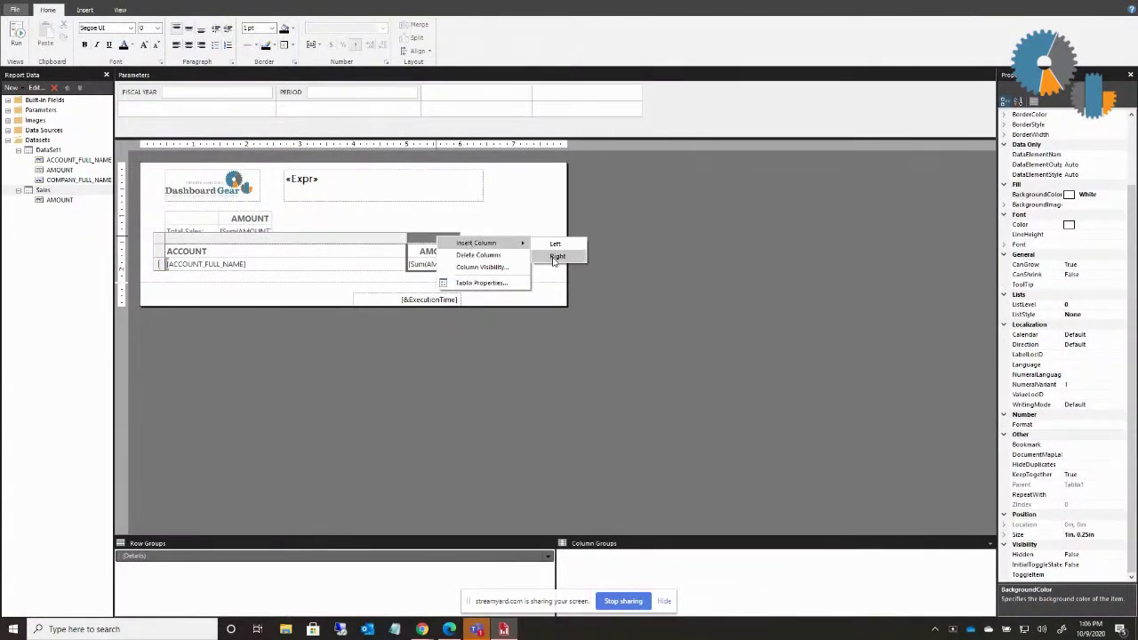
click(556, 257)
Bring up the Expression editor for the new column's value cell.
click(495, 269)
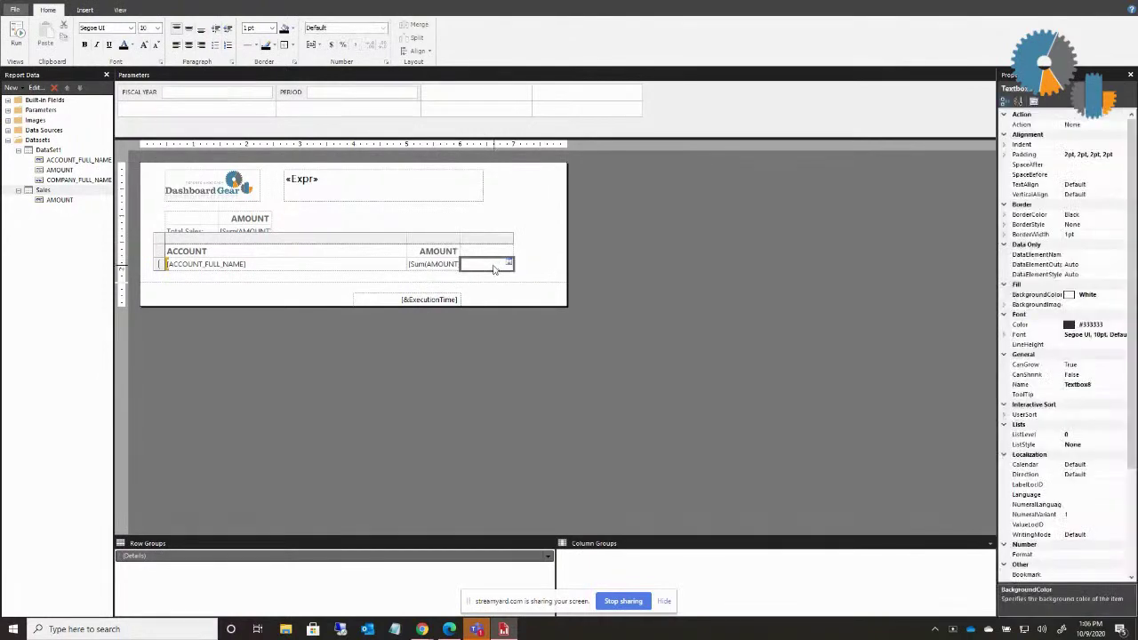
click(494, 267)
right_click(493, 265)
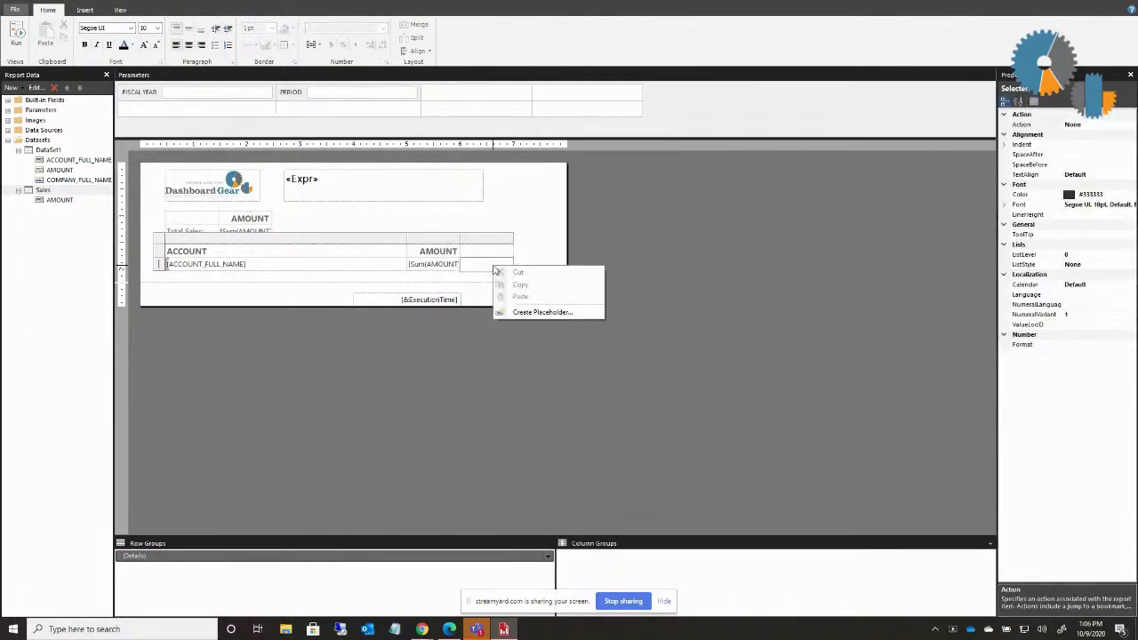
click(533, 249)
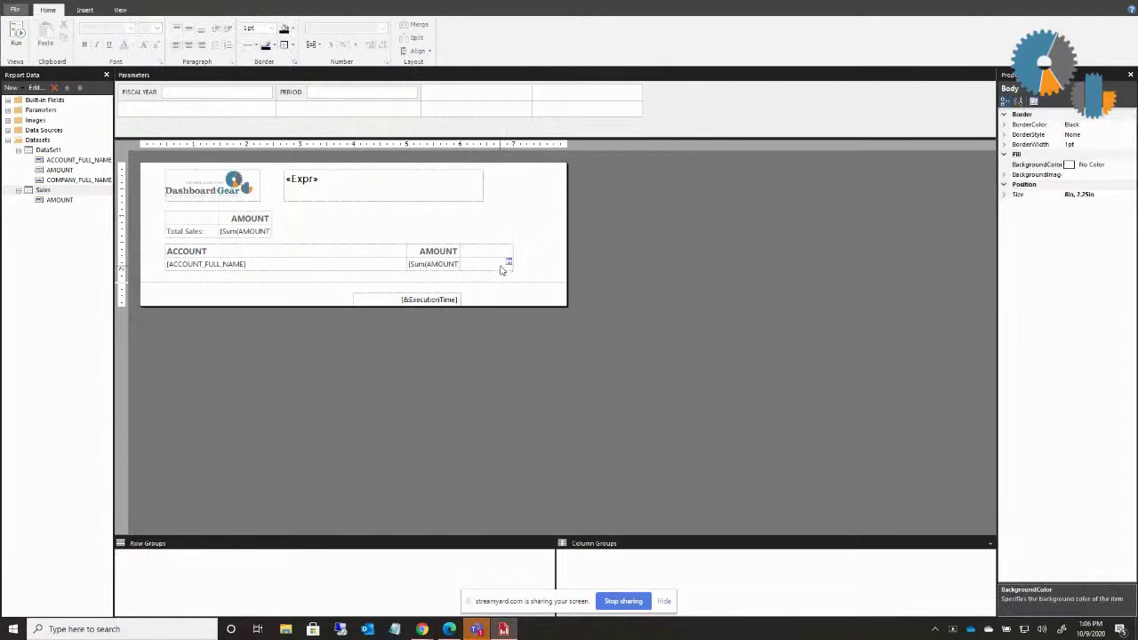
click(502, 266)
right_click(501, 266)
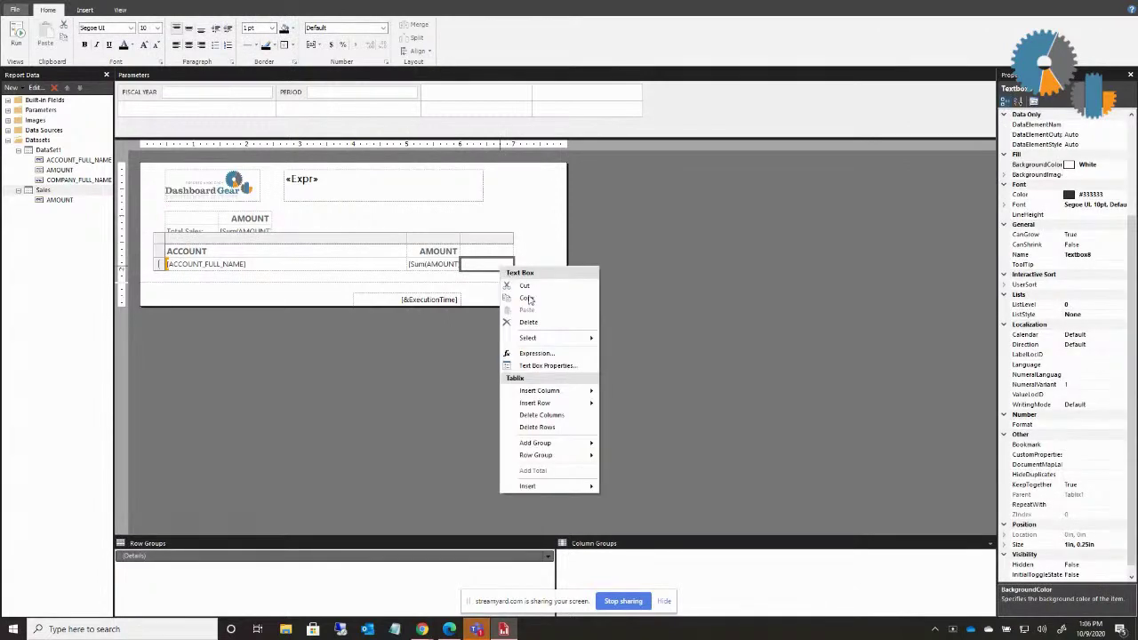
click(535, 353)
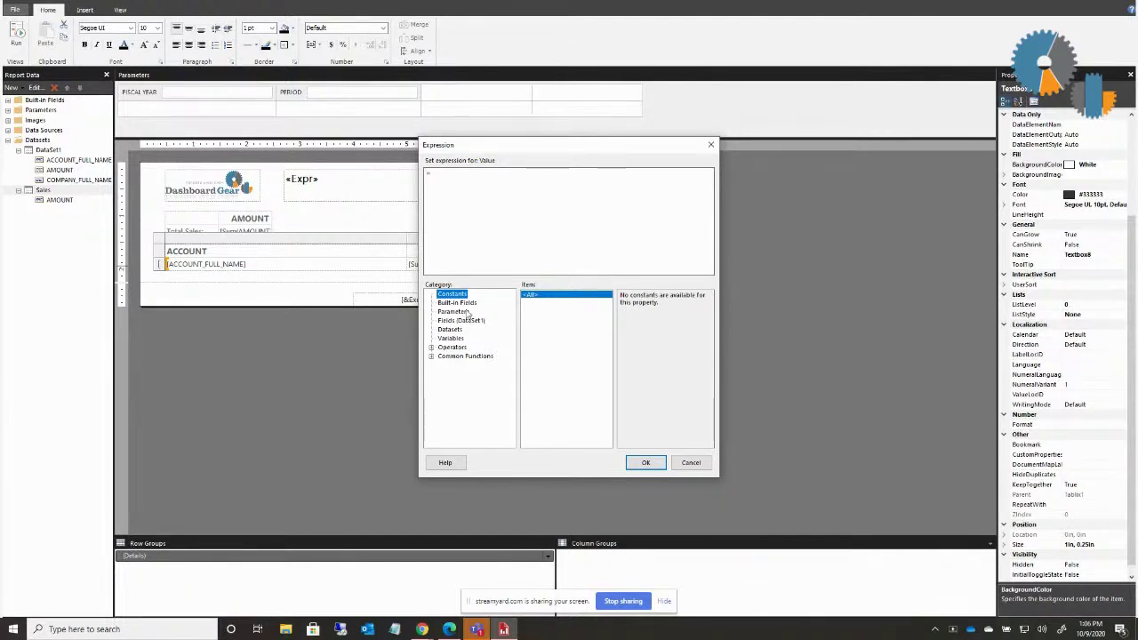
Build =Sum(Fields!AMOUNT.Value) from DataSet1's AMOUNT field in the Expression dialog.
click(449, 320)
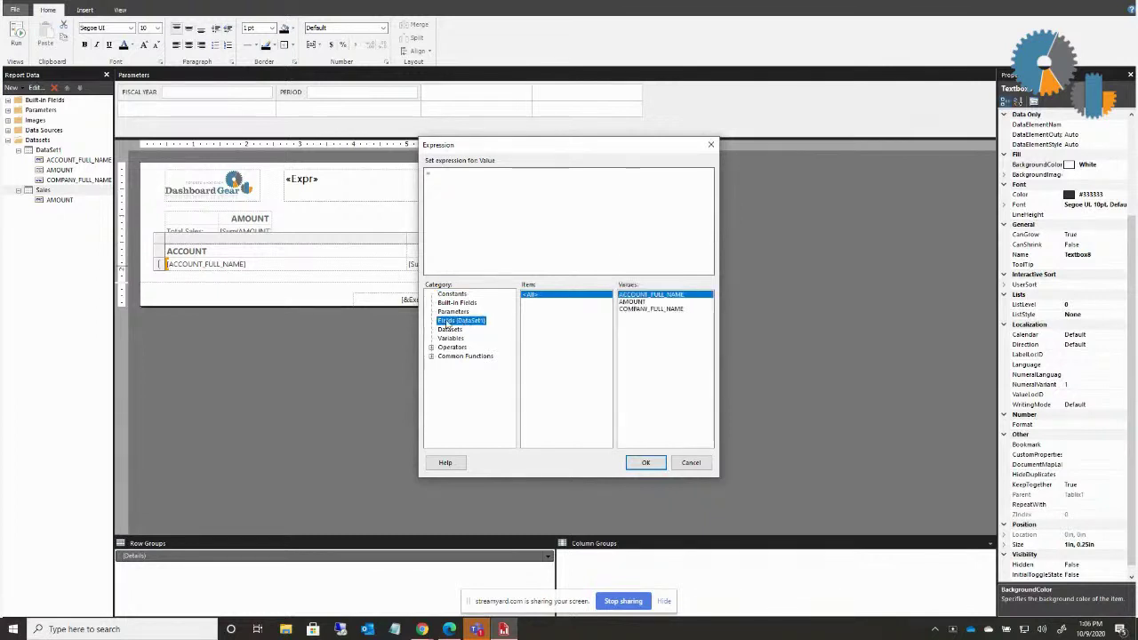
click(636, 302)
double_click(636, 303)
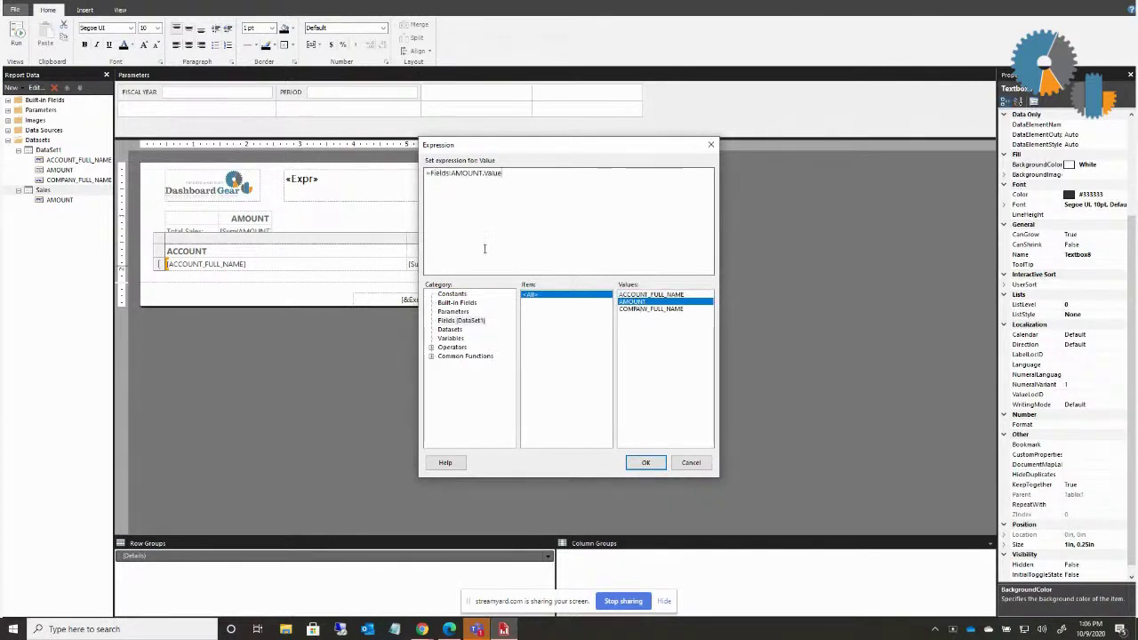
click(431, 175)
text(sum()
click(546, 169)
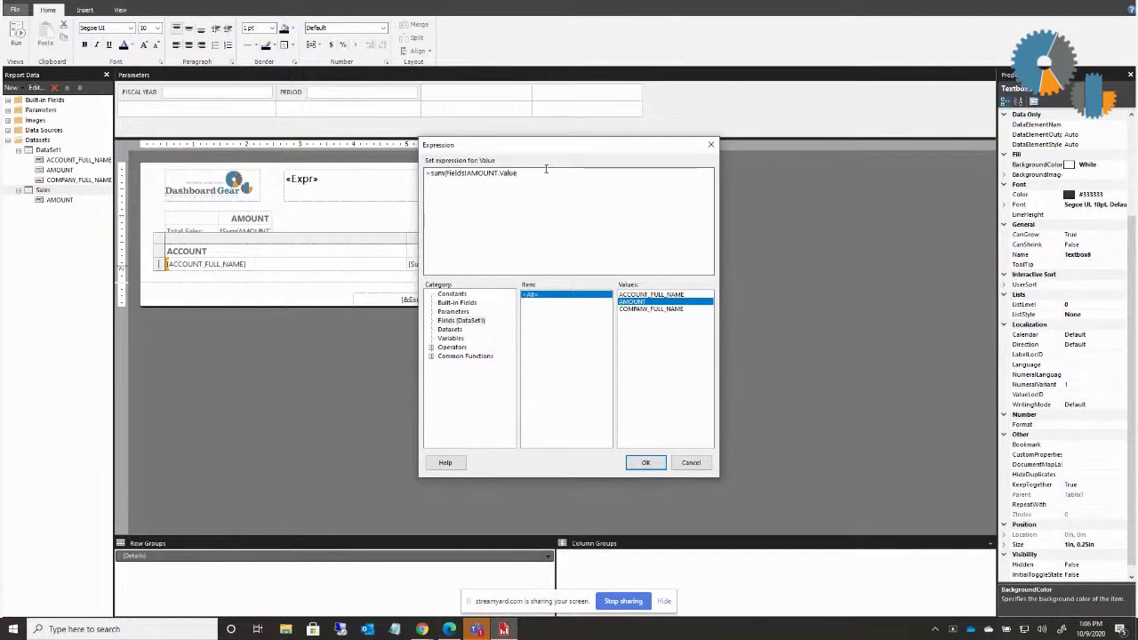
text()/)
Divide it by the Sales dataset's total, Sum(Fields!AMOUNT.Value, "Sales"), and confirm the expression.
click(458, 331)
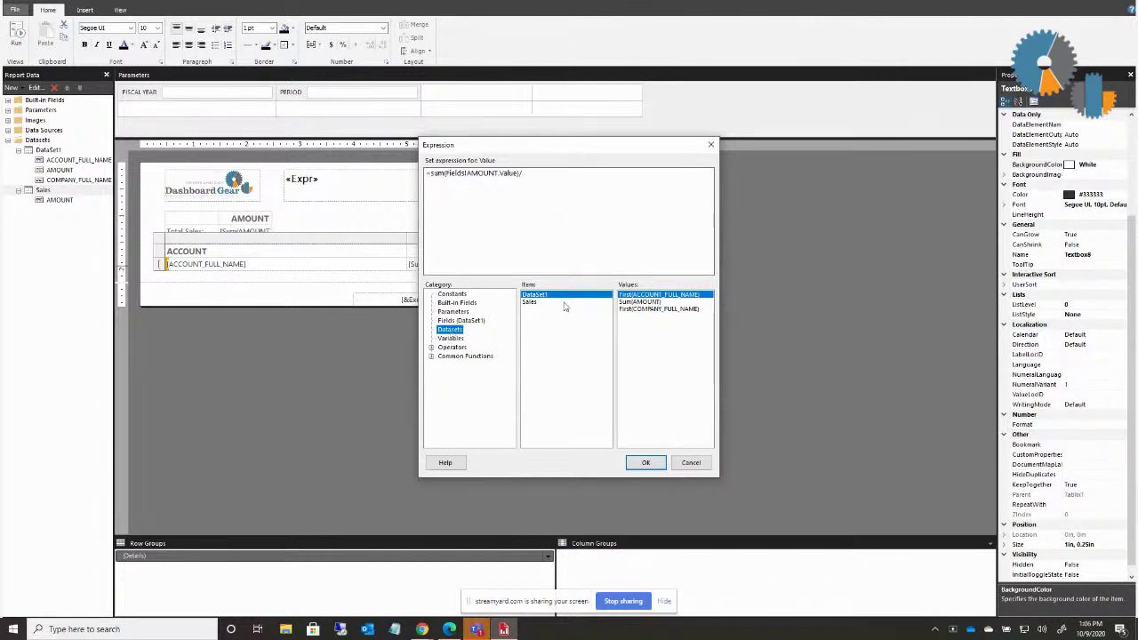
click(534, 302)
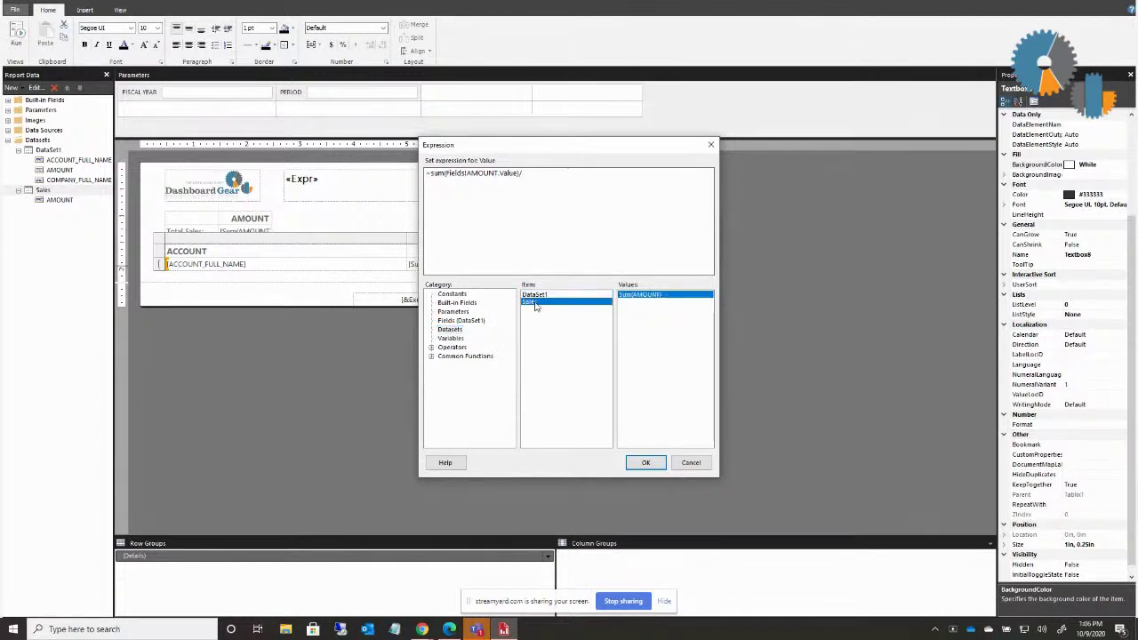
double_click(638, 294)
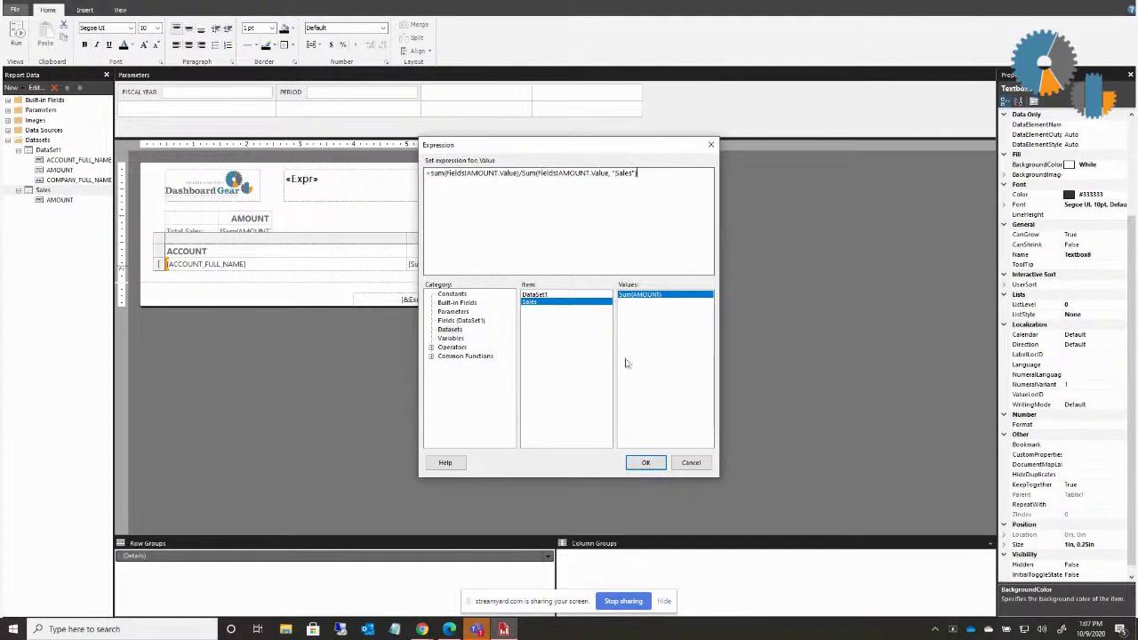
click(645, 462)
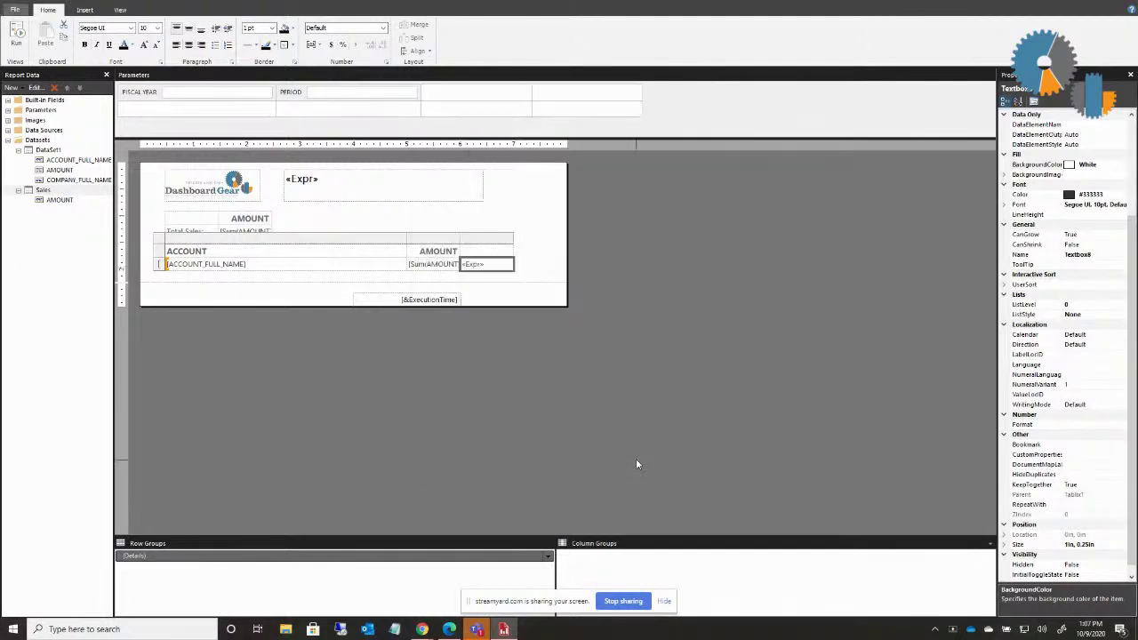
Format the «Expr» cell as a right-aligned Percentage, then run the report to check it.
mouse_move(498, 267)
double_click(476, 264)
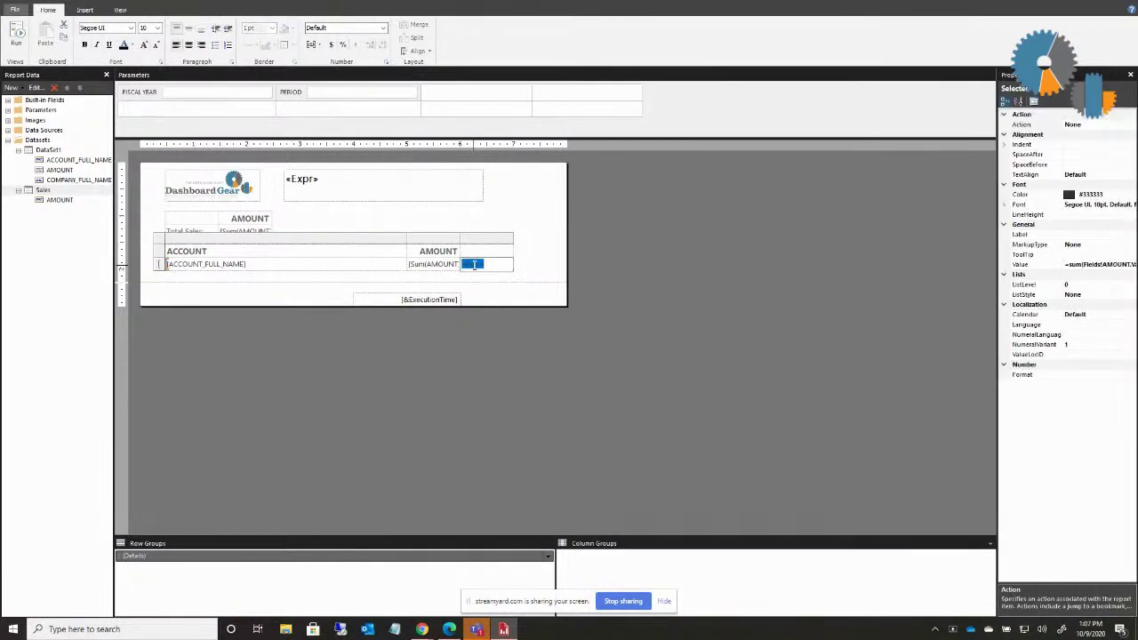
click(362, 27)
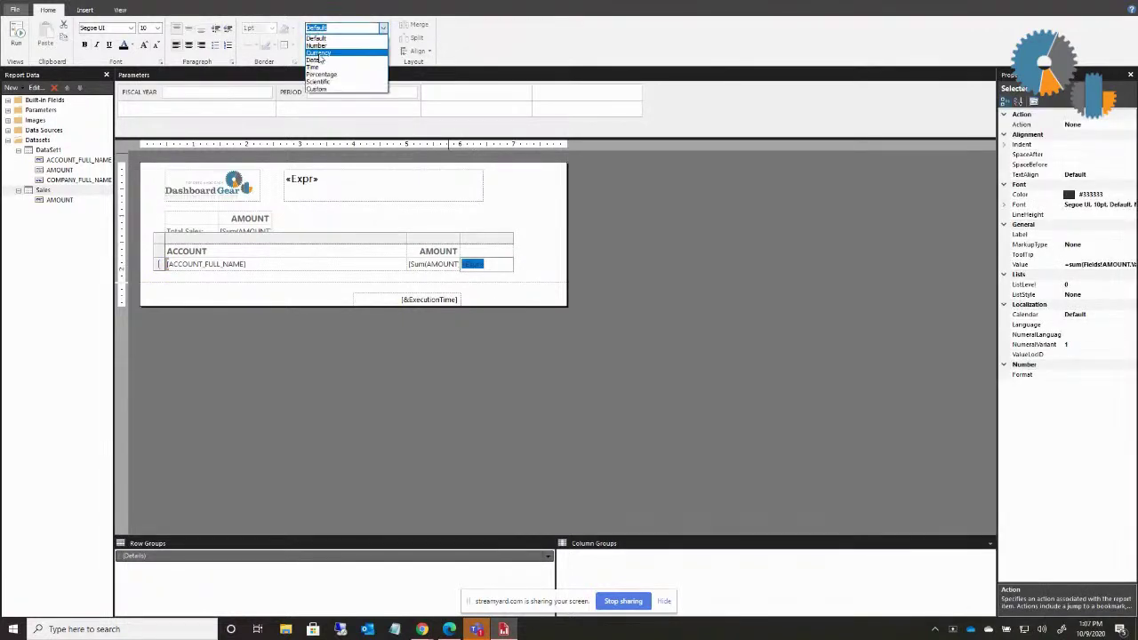
click(321, 74)
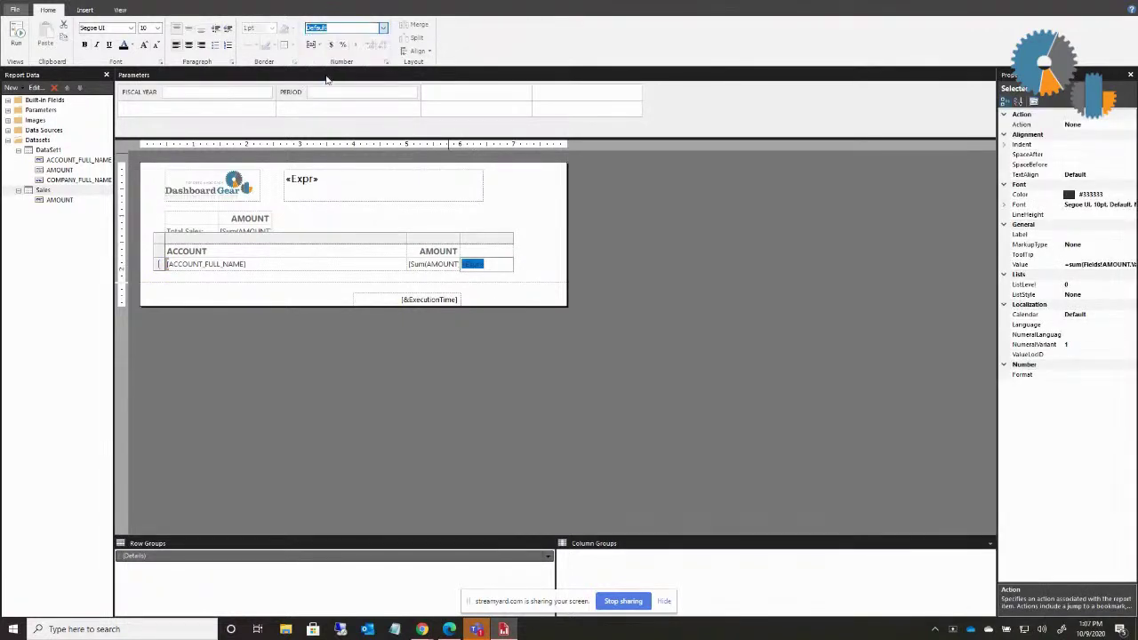
click(202, 46)
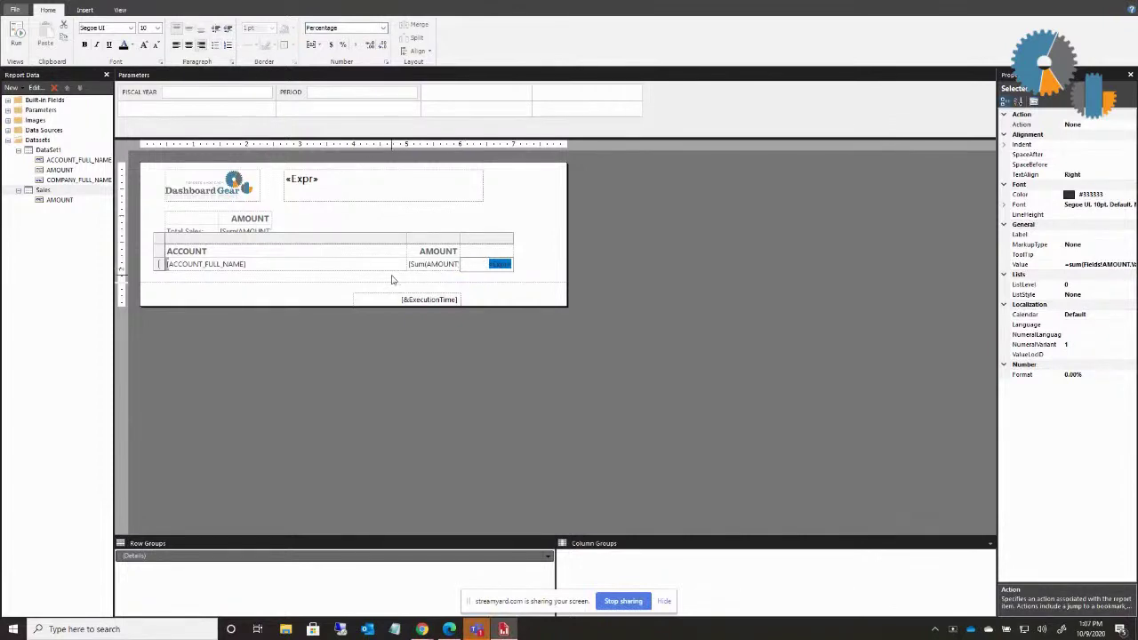
click(18, 35)
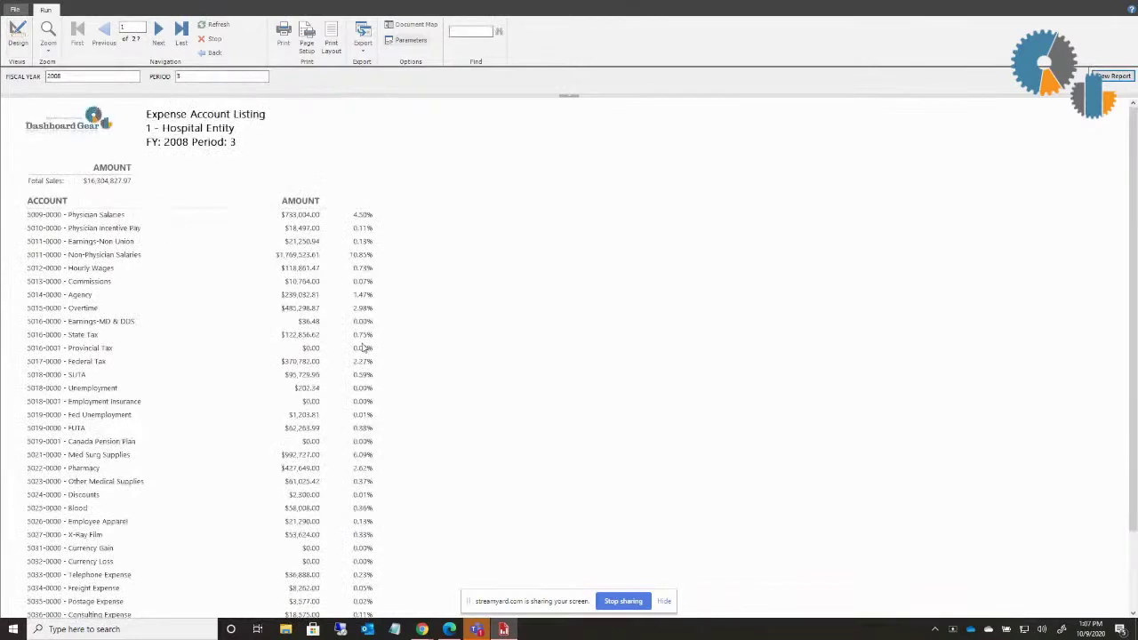